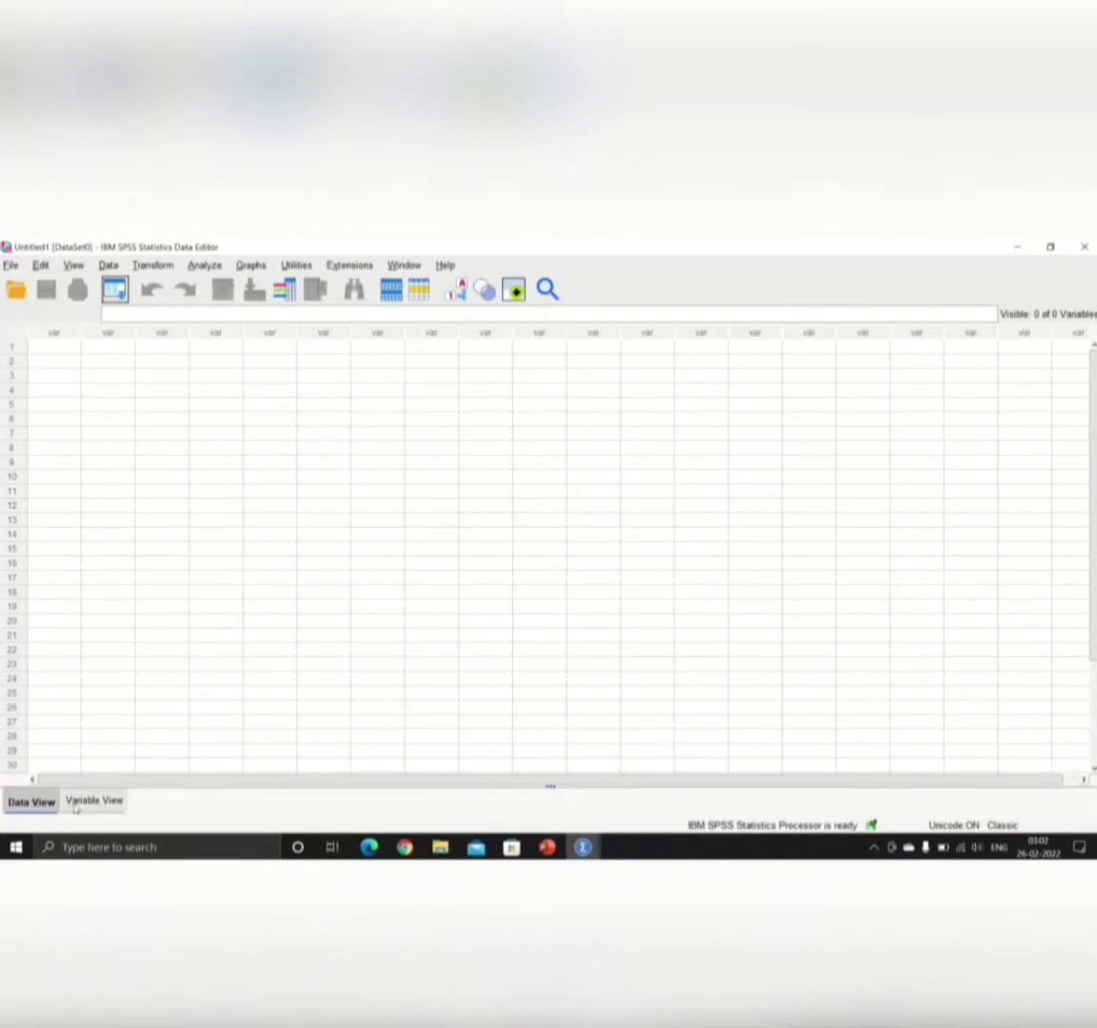
Step: Look over the empty dataset's Variable View and Data View, including its blank variable columns and case rows
click(75, 805)
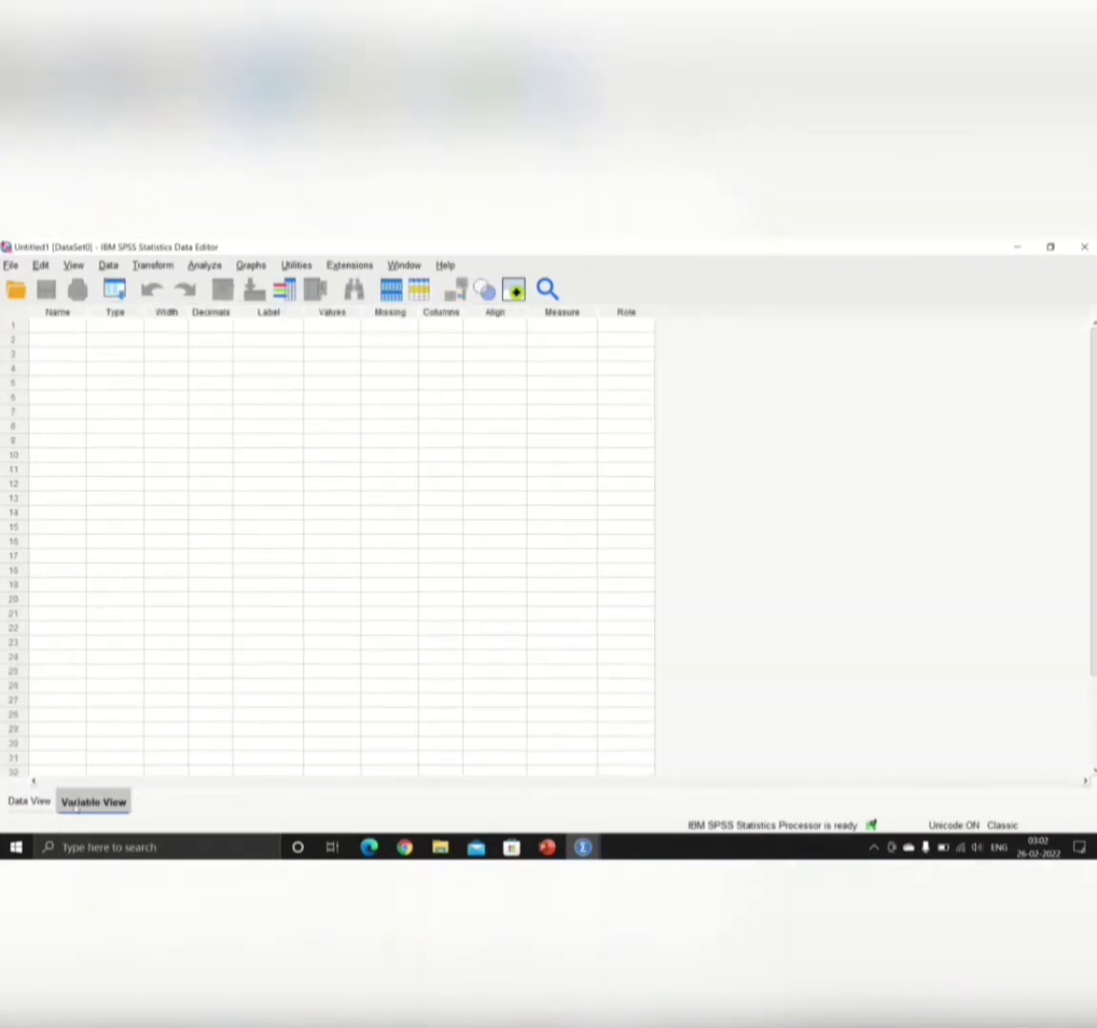
click(27, 803)
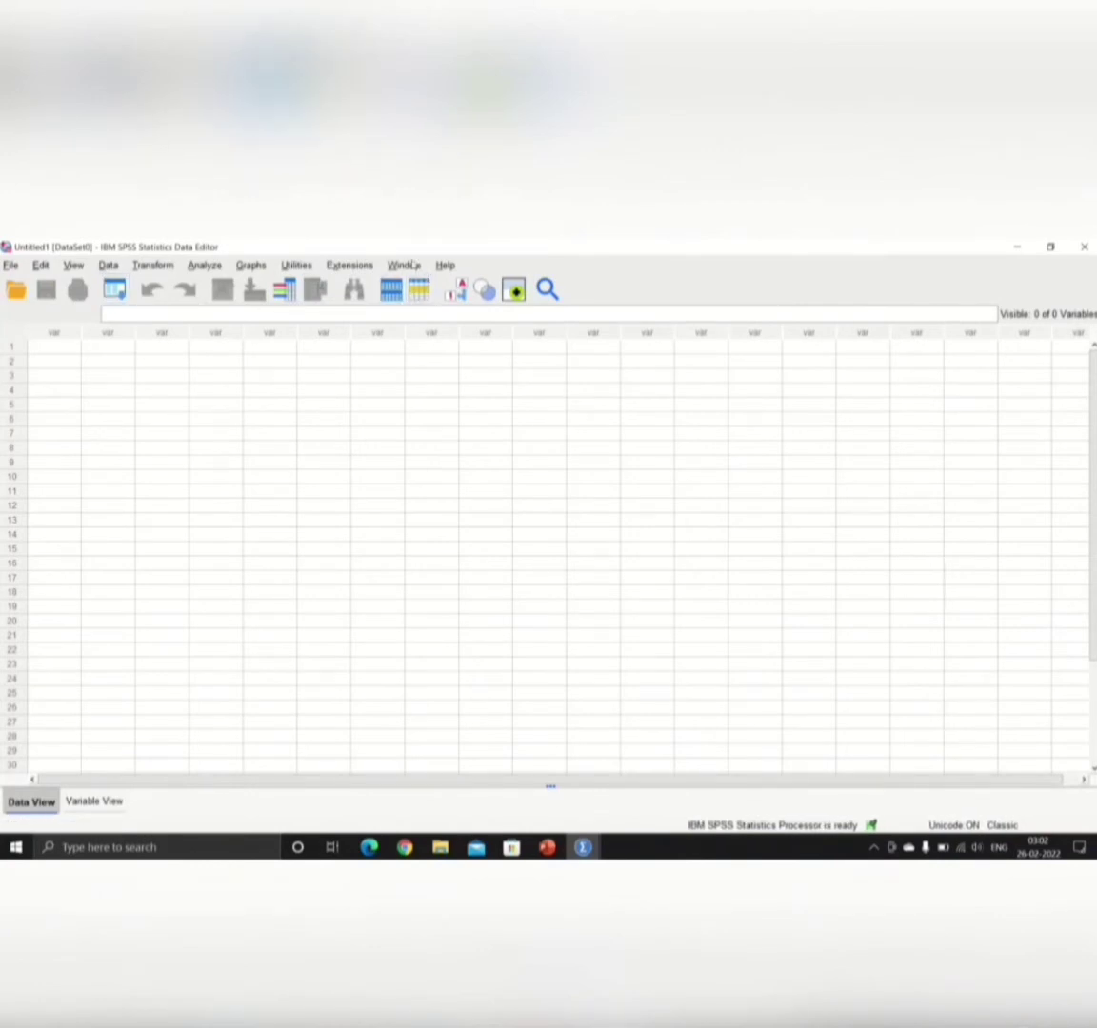
click(38, 268)
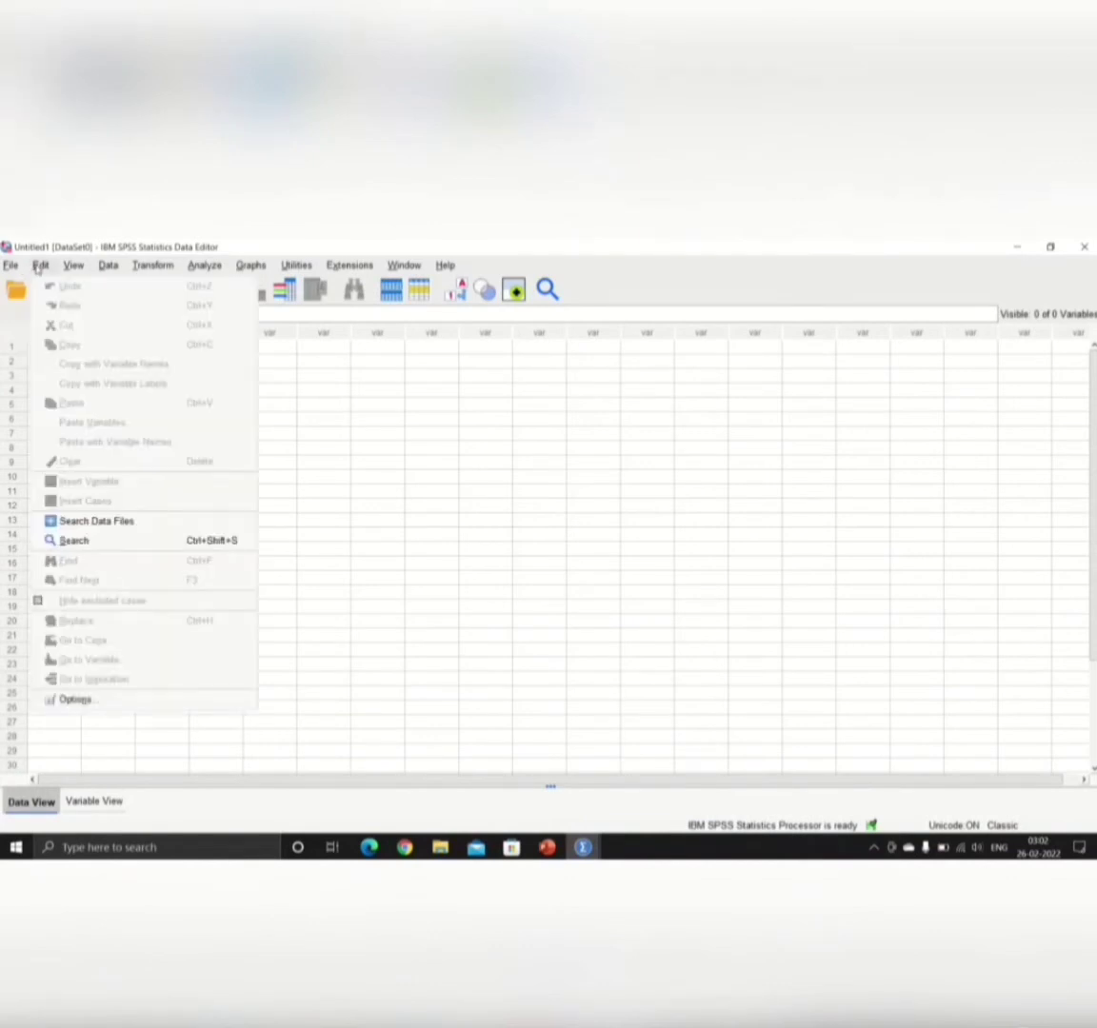
click(15, 242)
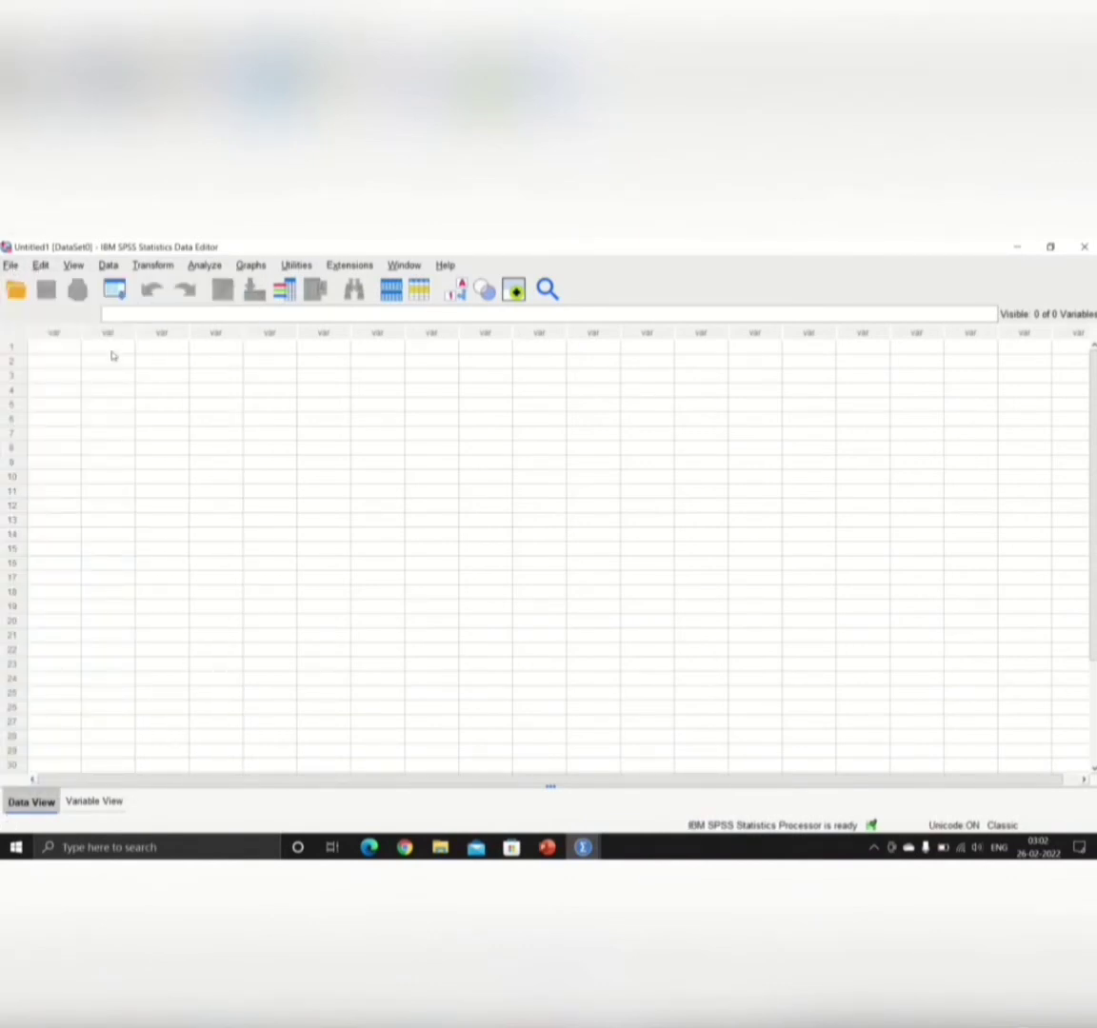
click(57, 333)
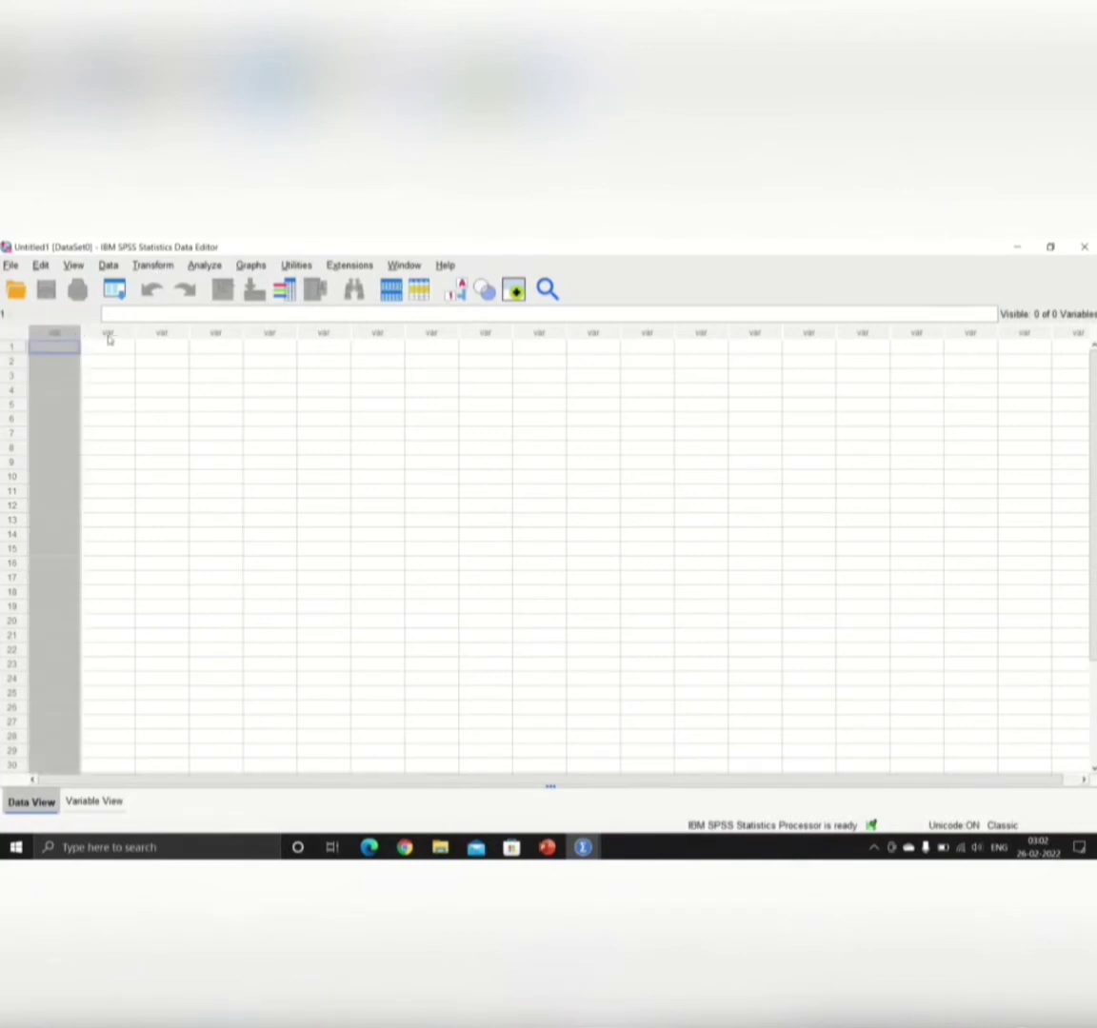
click(106, 333)
click(143, 334)
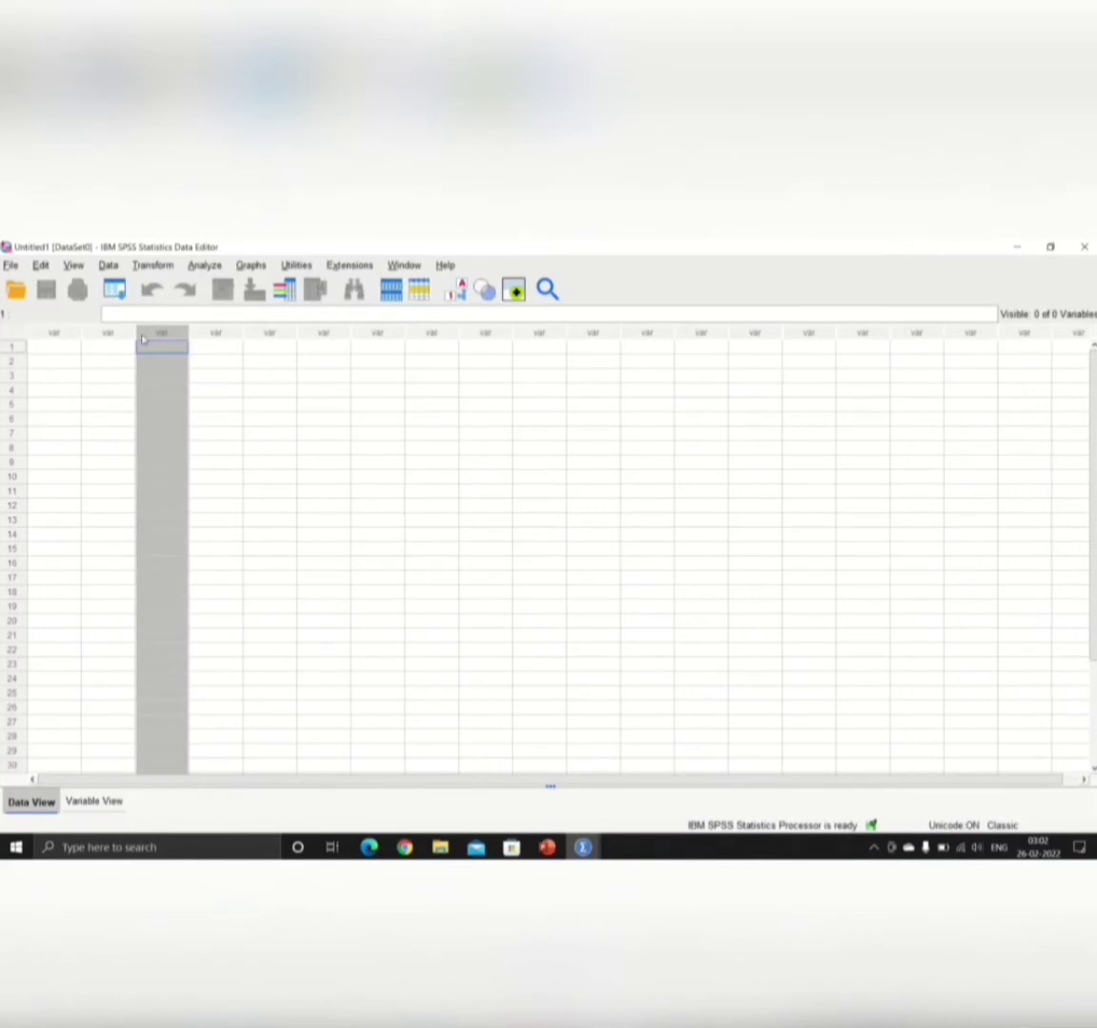
click(54, 351)
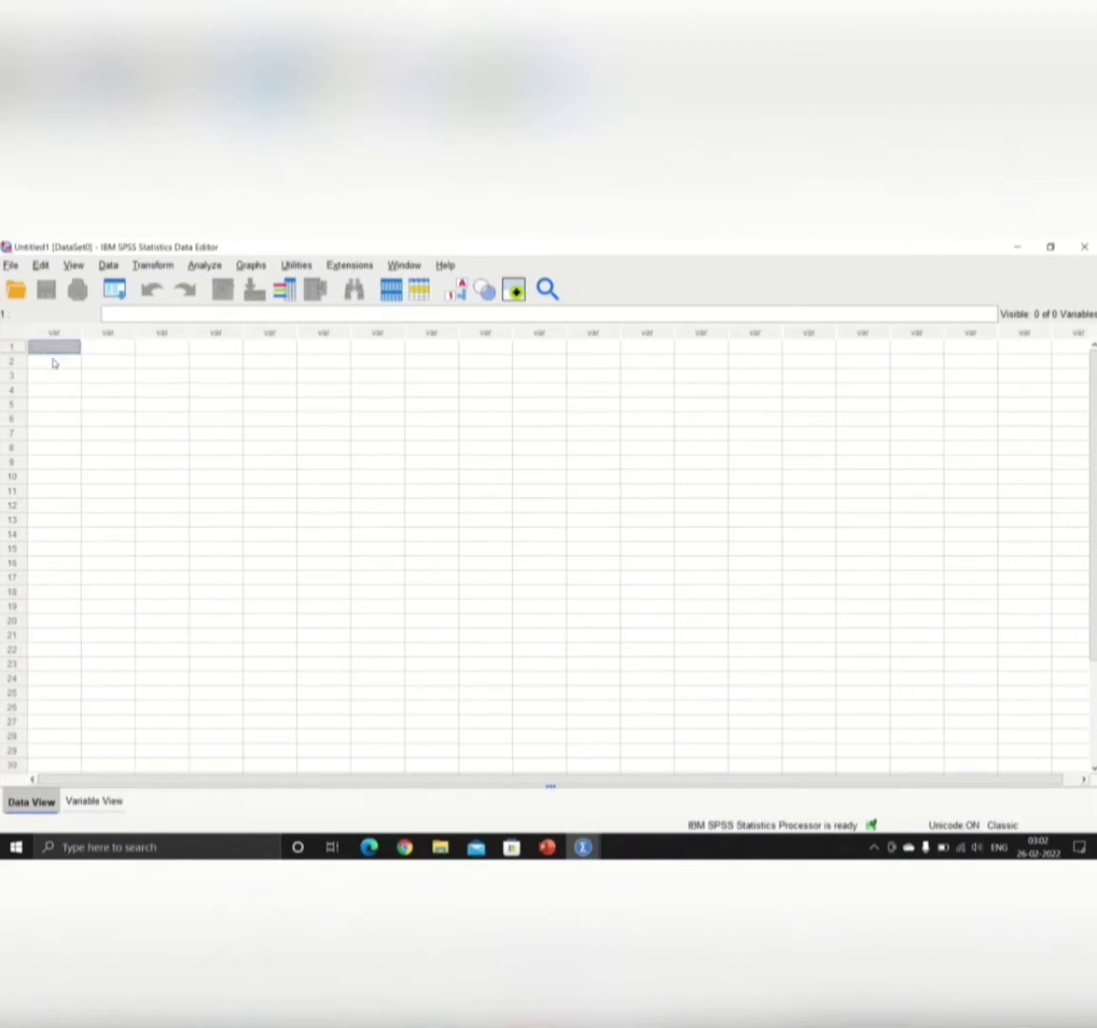
click(53, 362)
click(52, 376)
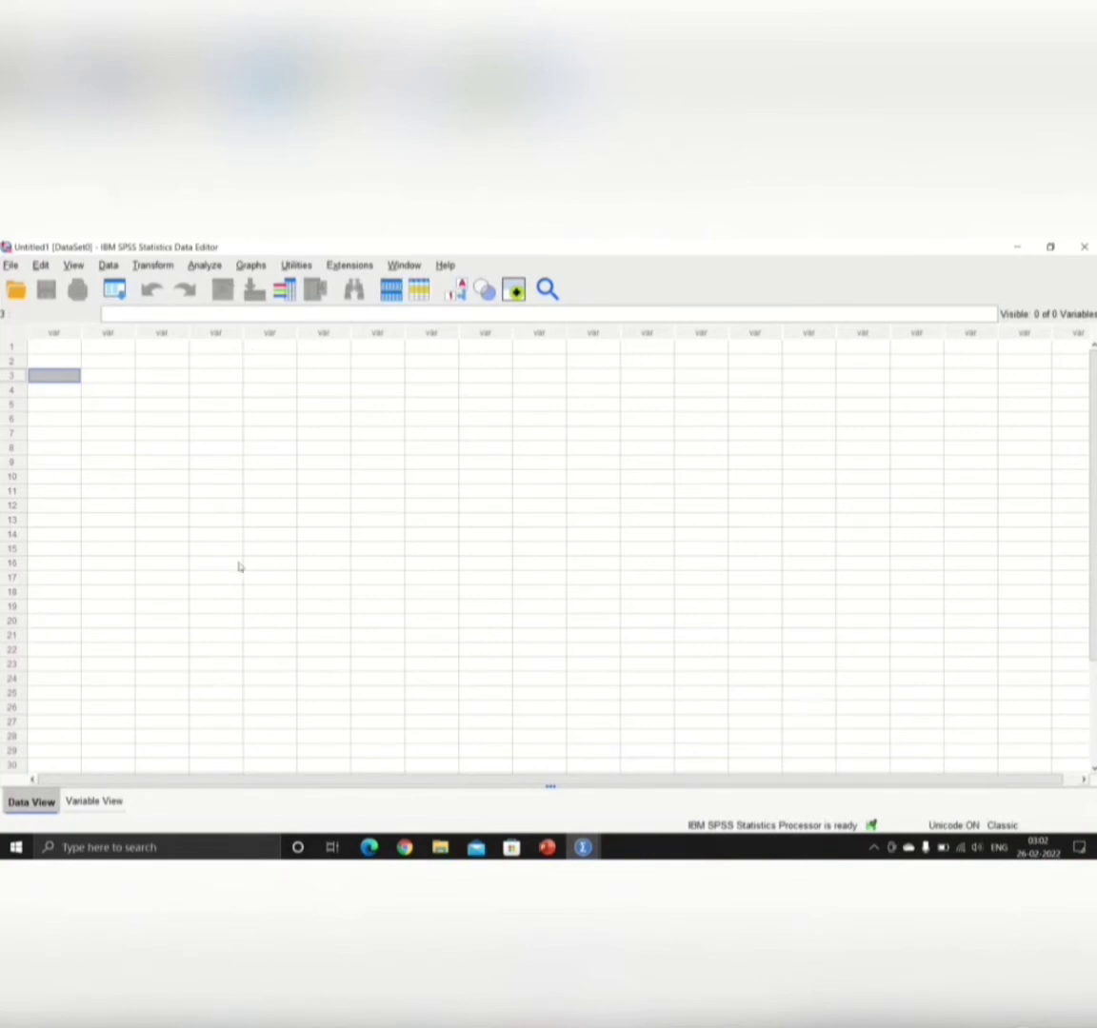
Step: Define two variables named marks1 and marks2 in the first two rows of Variable View
click(99, 803)
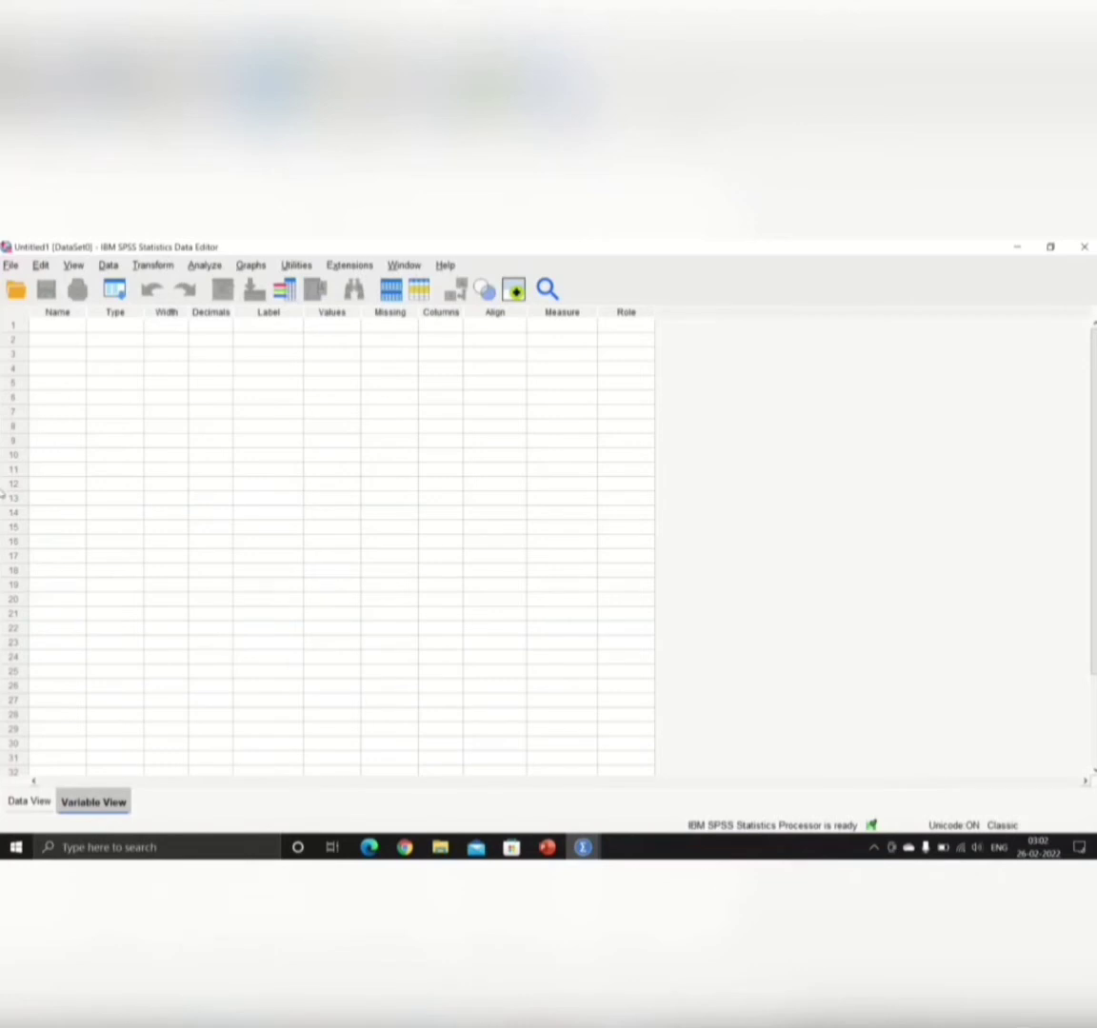
click(60, 325)
text(marks)
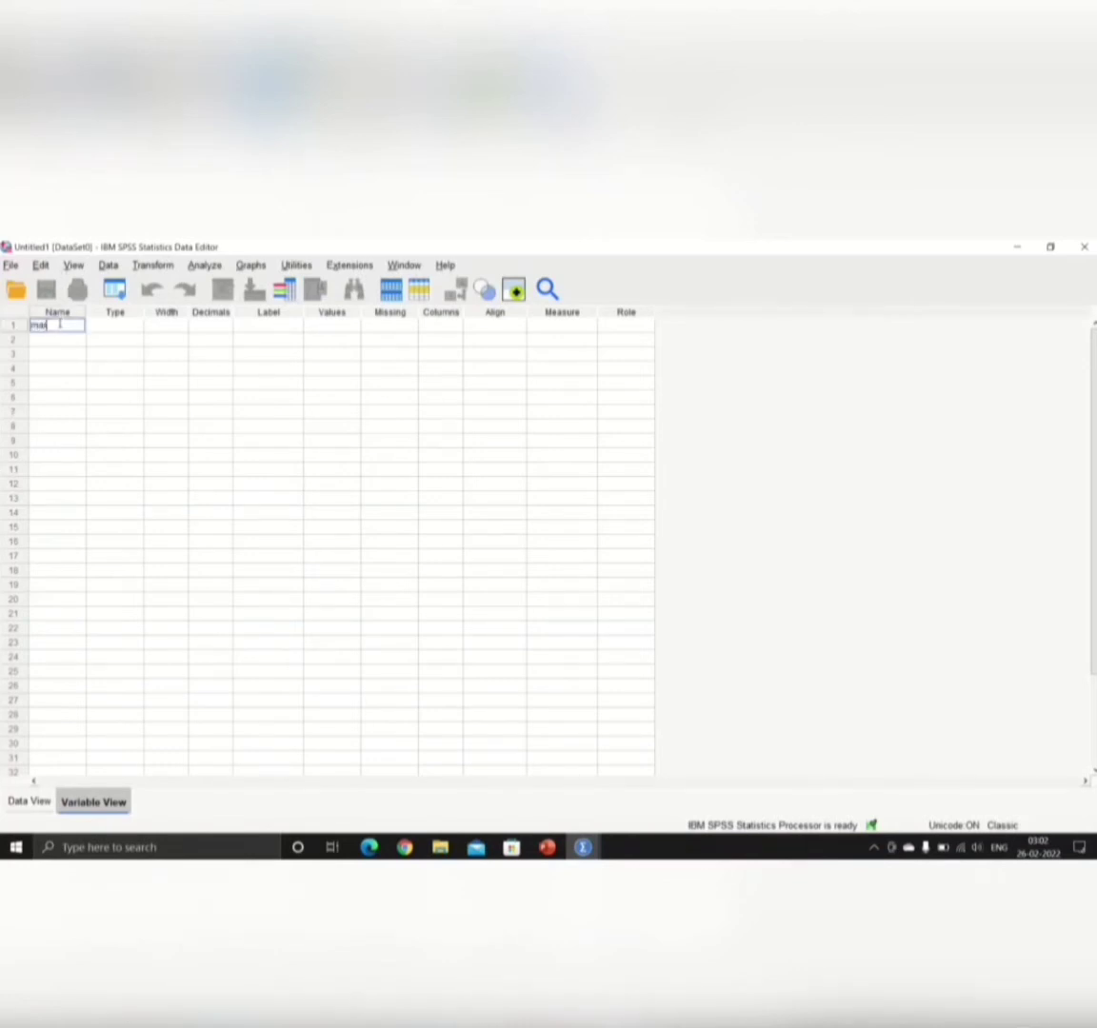
text(1)
key(Return)
text(marks2)
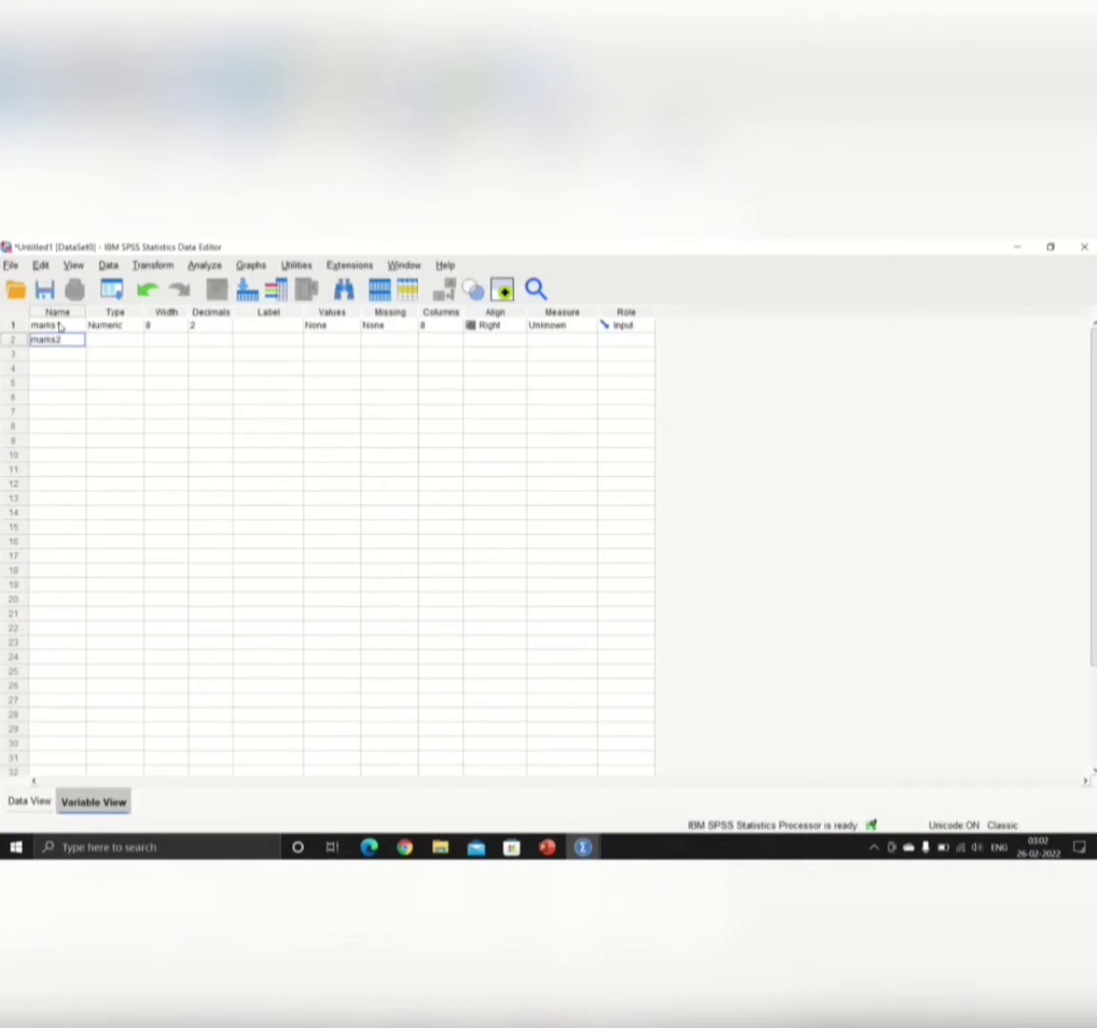
key(Return)
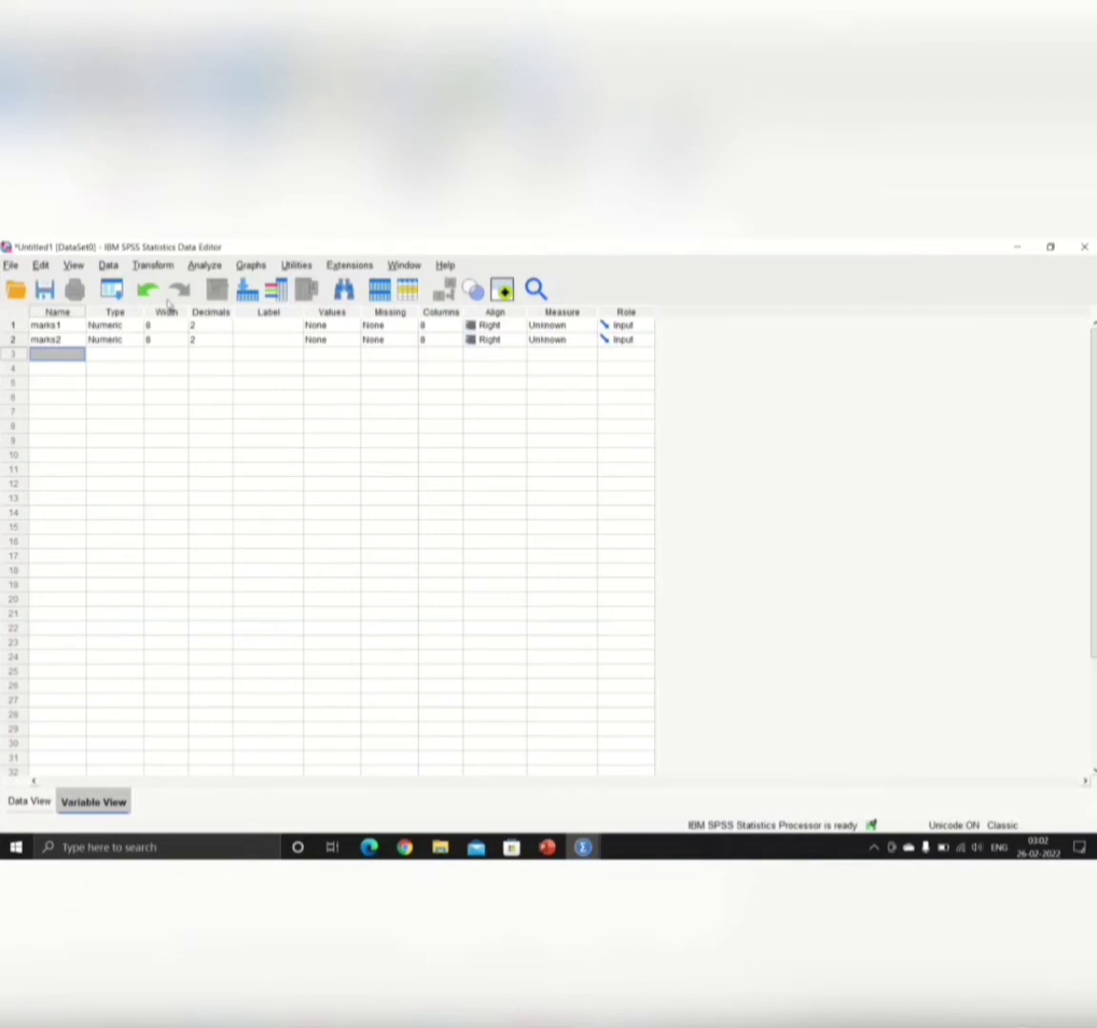
Step: Label the marks1 variable "english" and the marks2 variable "mathematics"
click(277, 325)
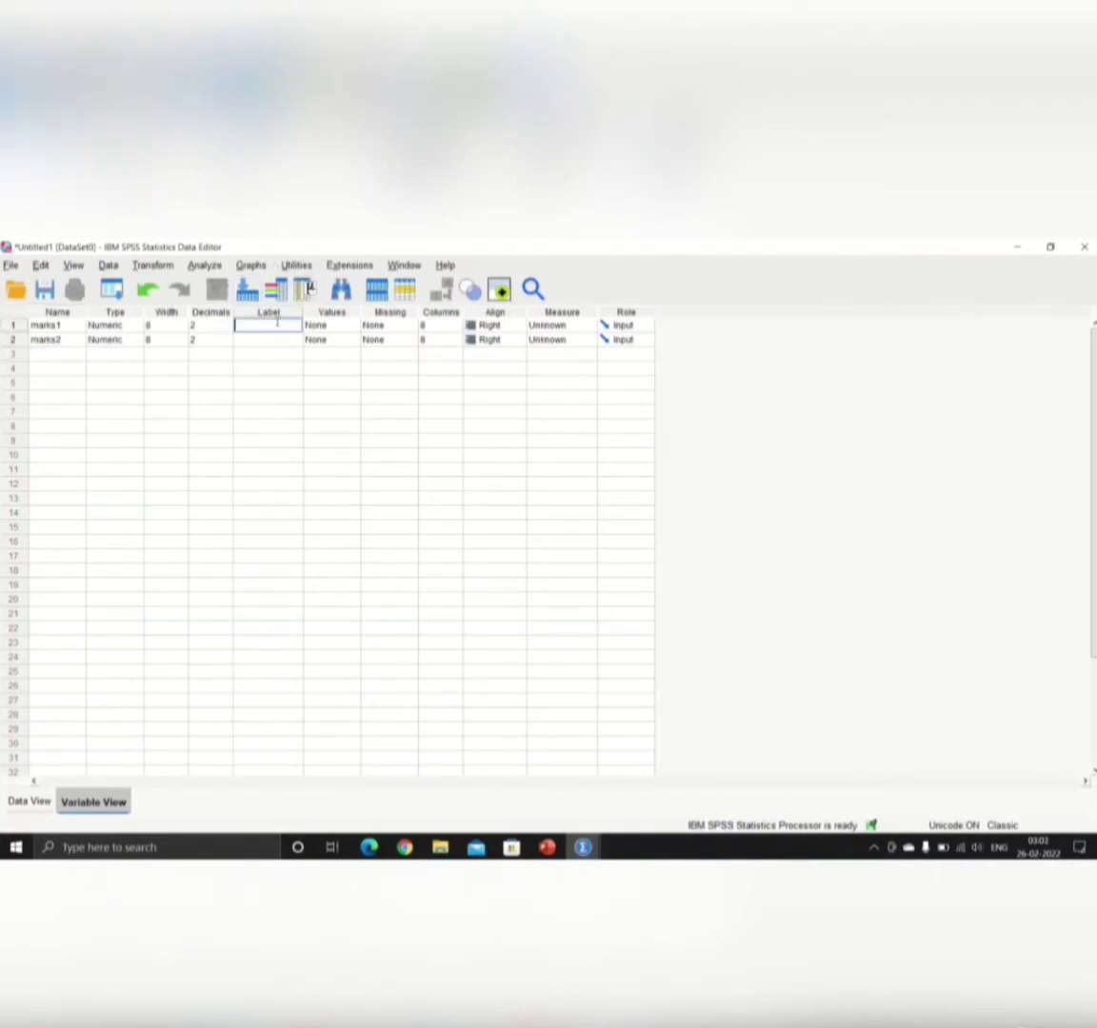
text(english)
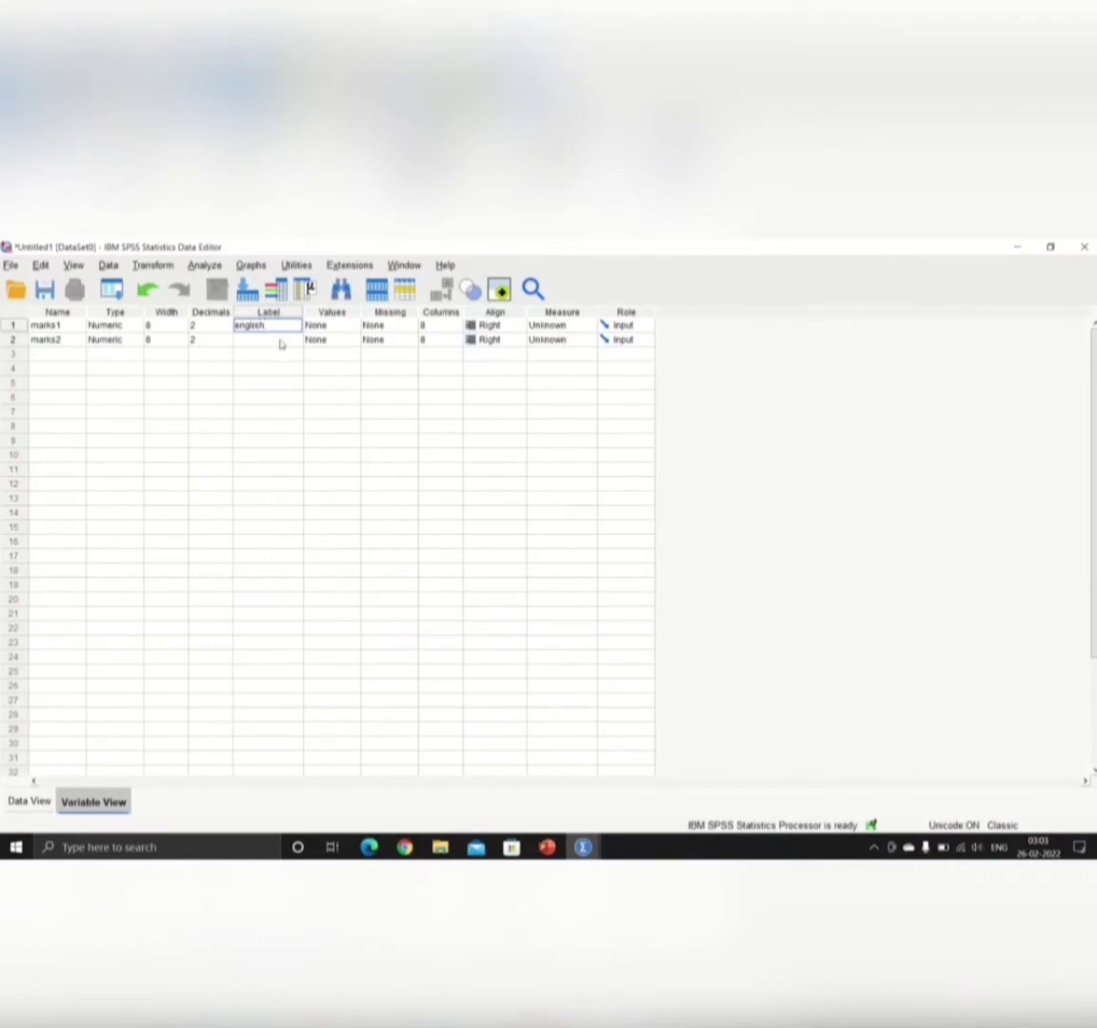
click(281, 340)
text(ma)
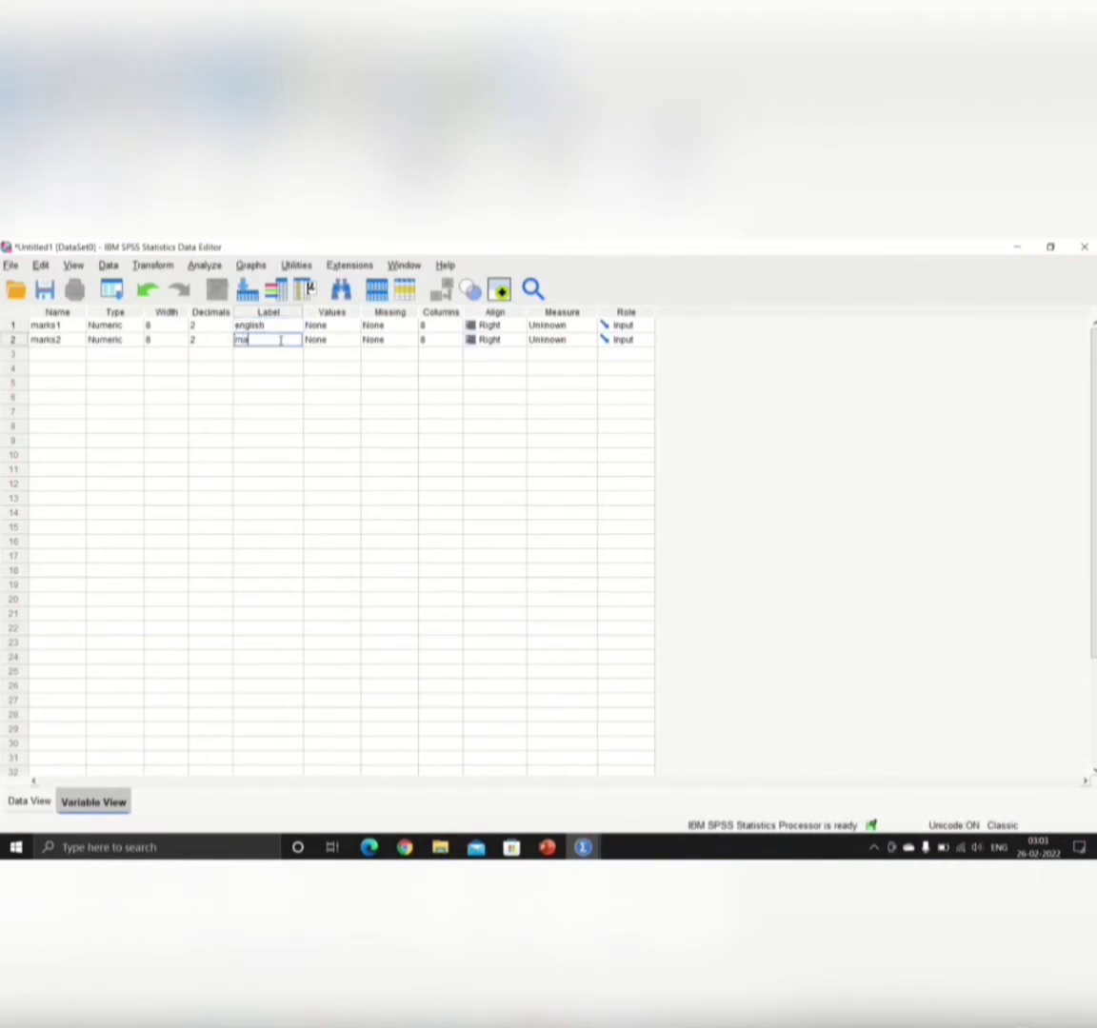
text(thematics)
Step: Set the alignment of both marks1 and marks2 to Center
click(487, 330)
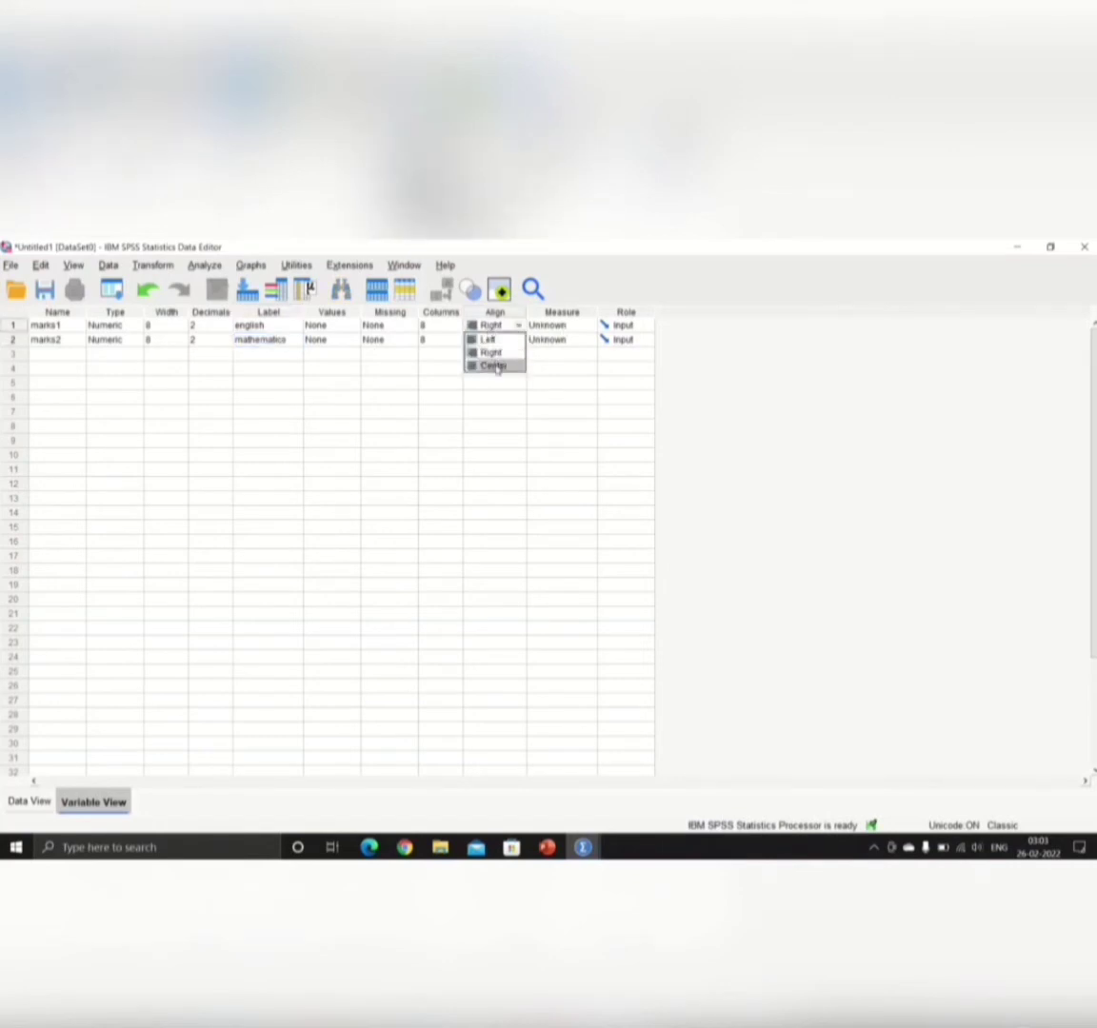
click(495, 367)
click(501, 342)
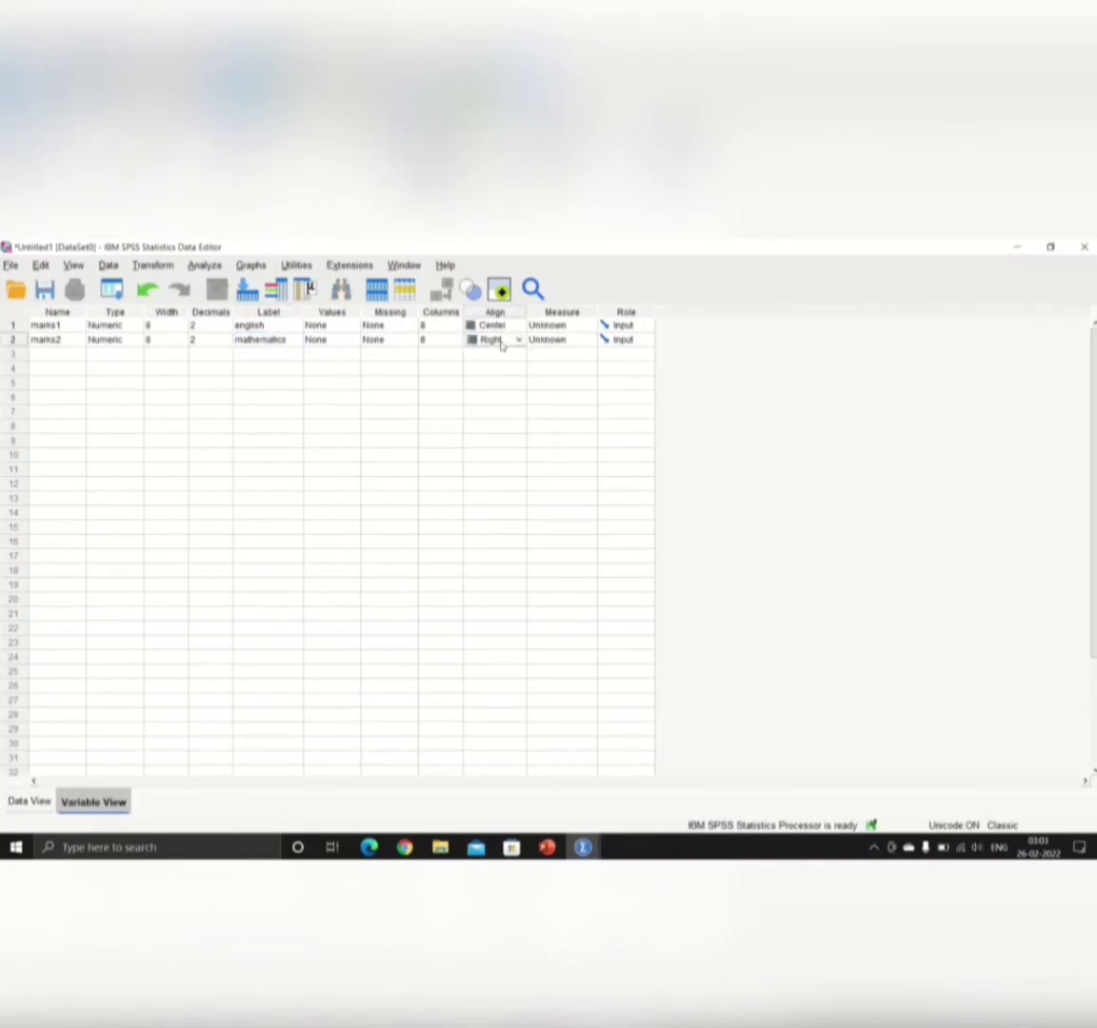
click(504, 341)
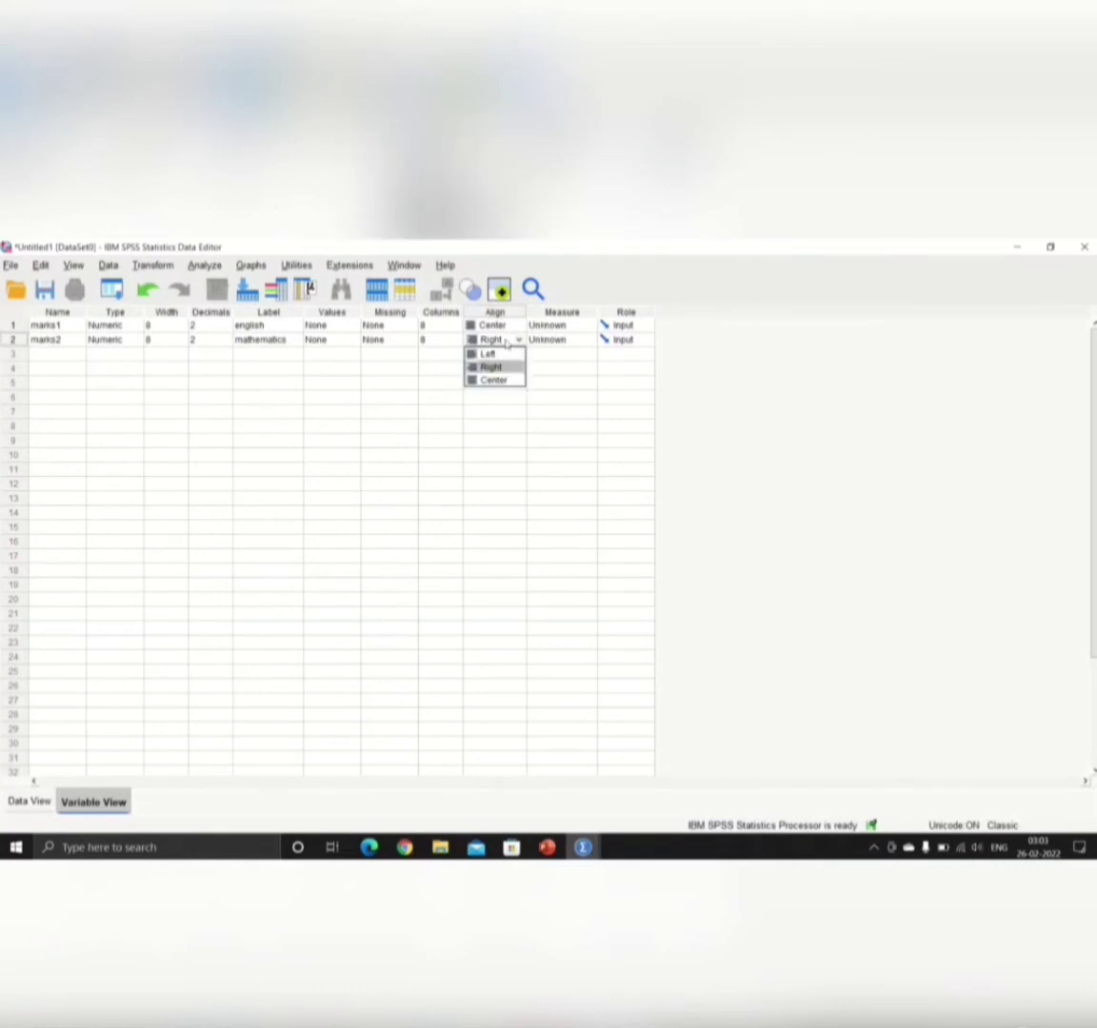
click(503, 380)
Step: Set the measurement level of both marks1 and marks2 to Scale
click(571, 325)
click(576, 327)
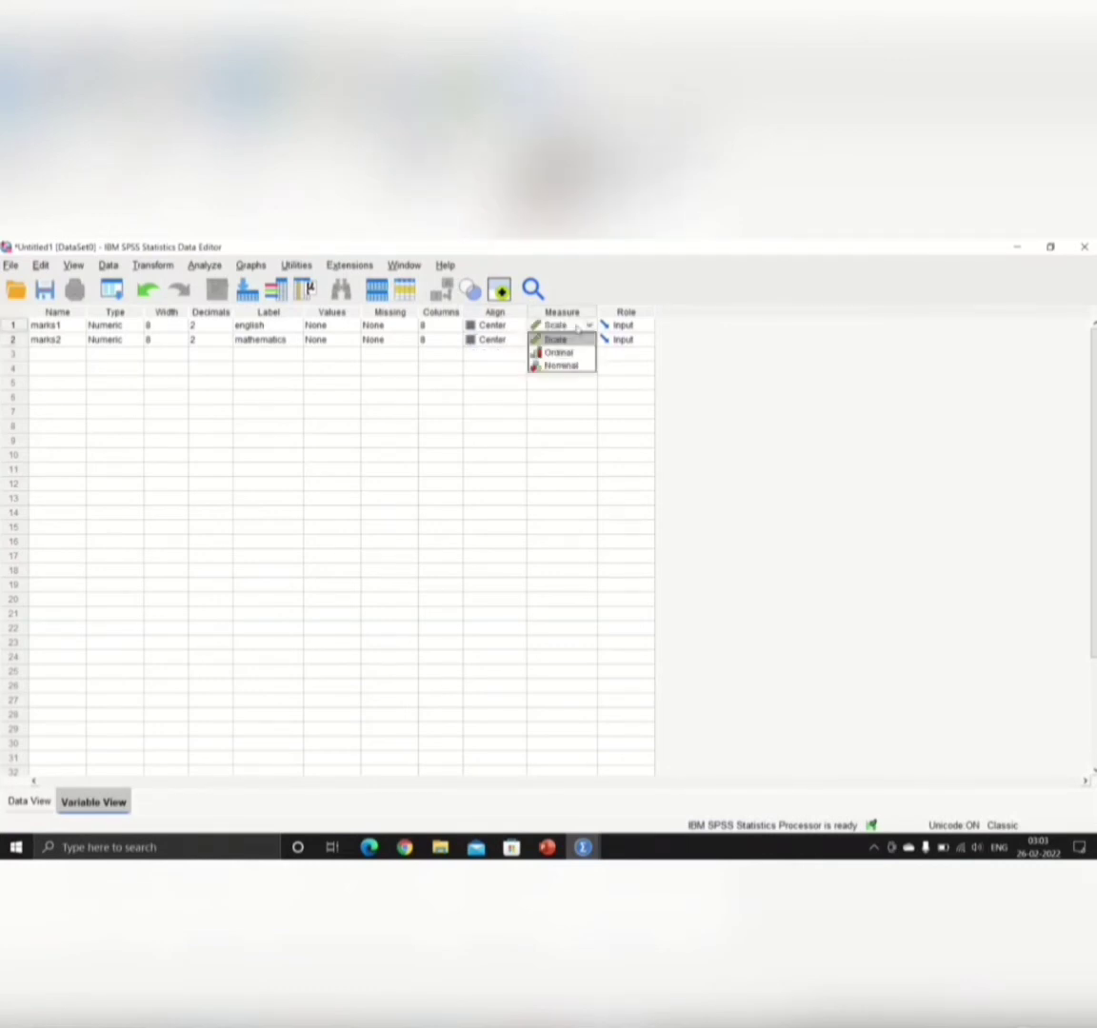
click(577, 339)
click(576, 342)
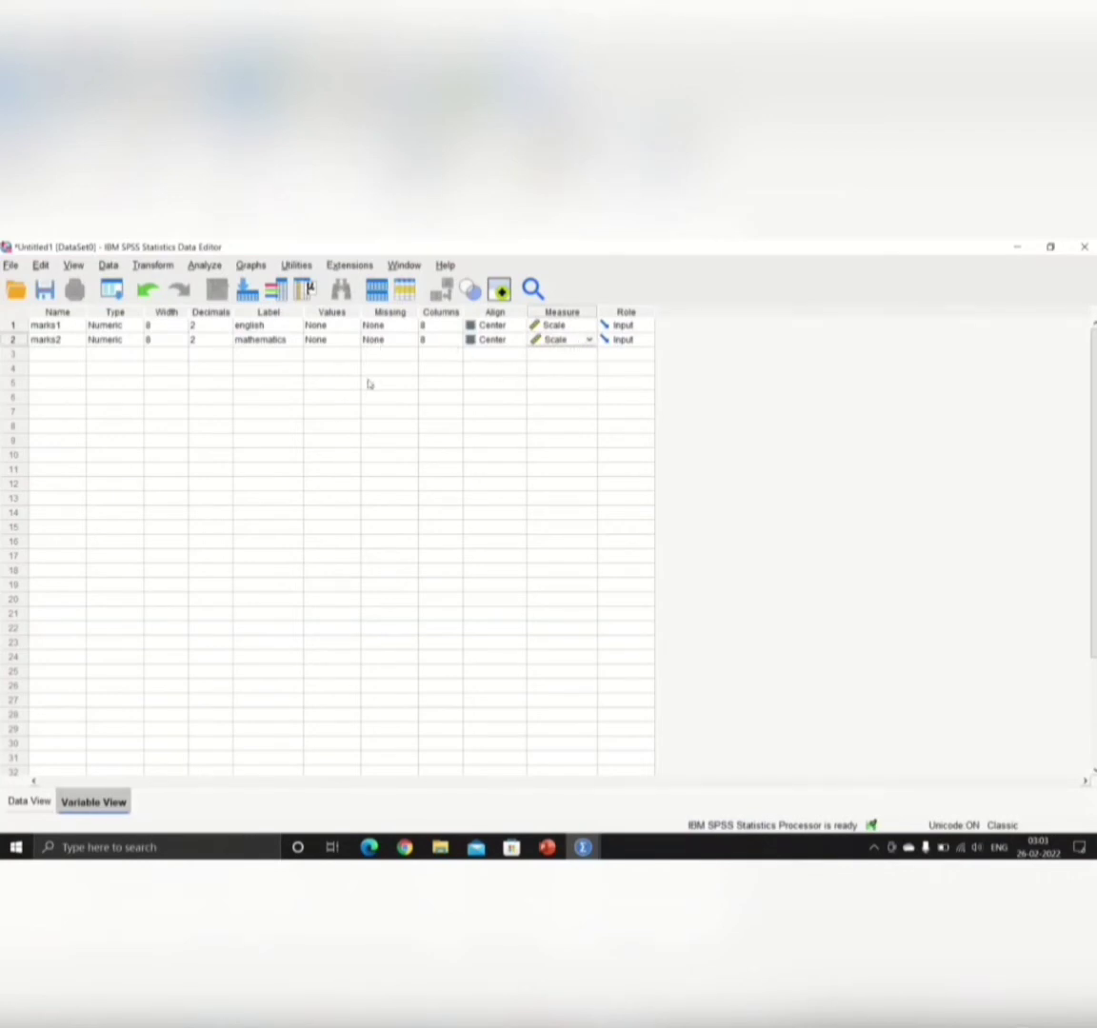
click(110, 266)
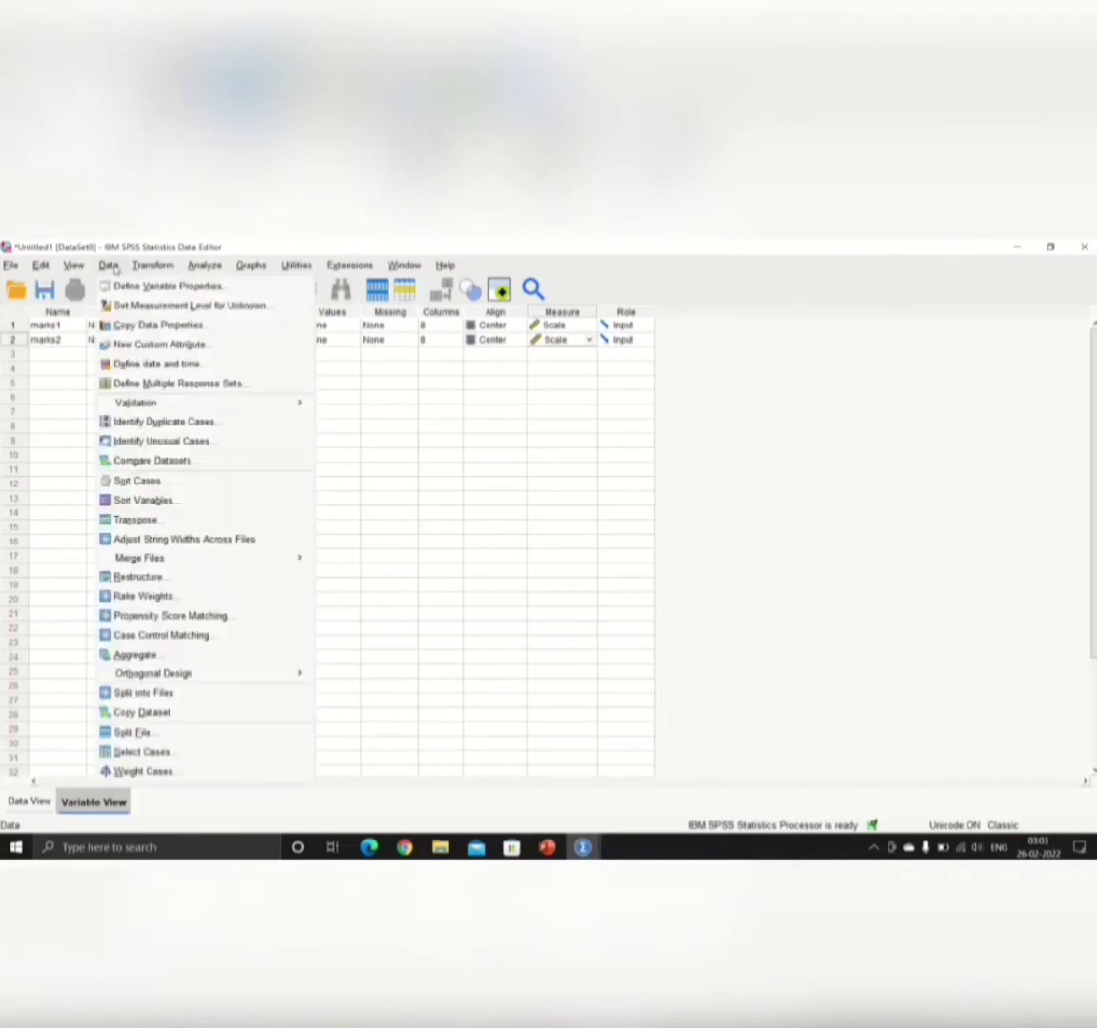
click(135, 287)
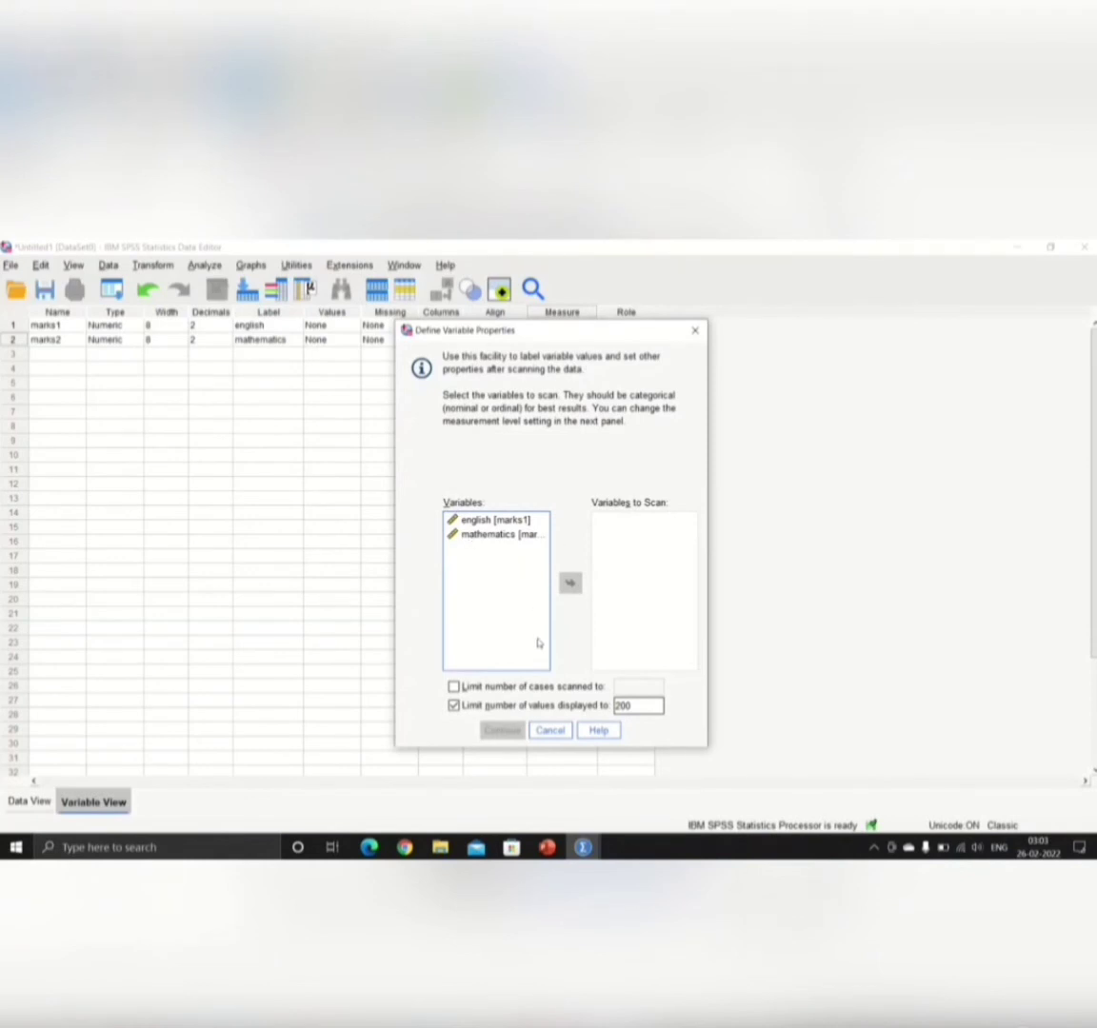
click(695, 331)
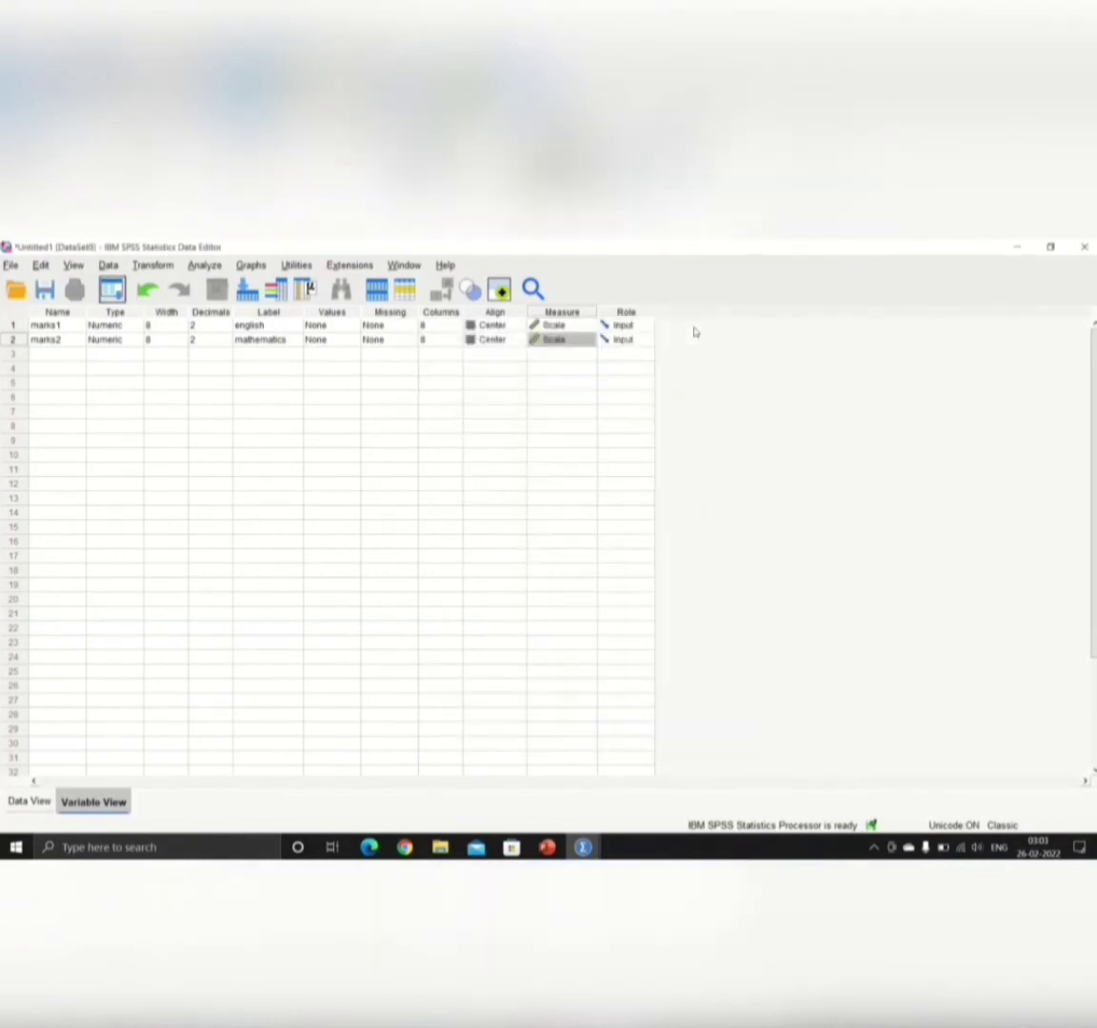
Step: In Data View, enter the marks1 values 20, 25, 30, 27 and 28 for cases 1 to 5
click(37, 802)
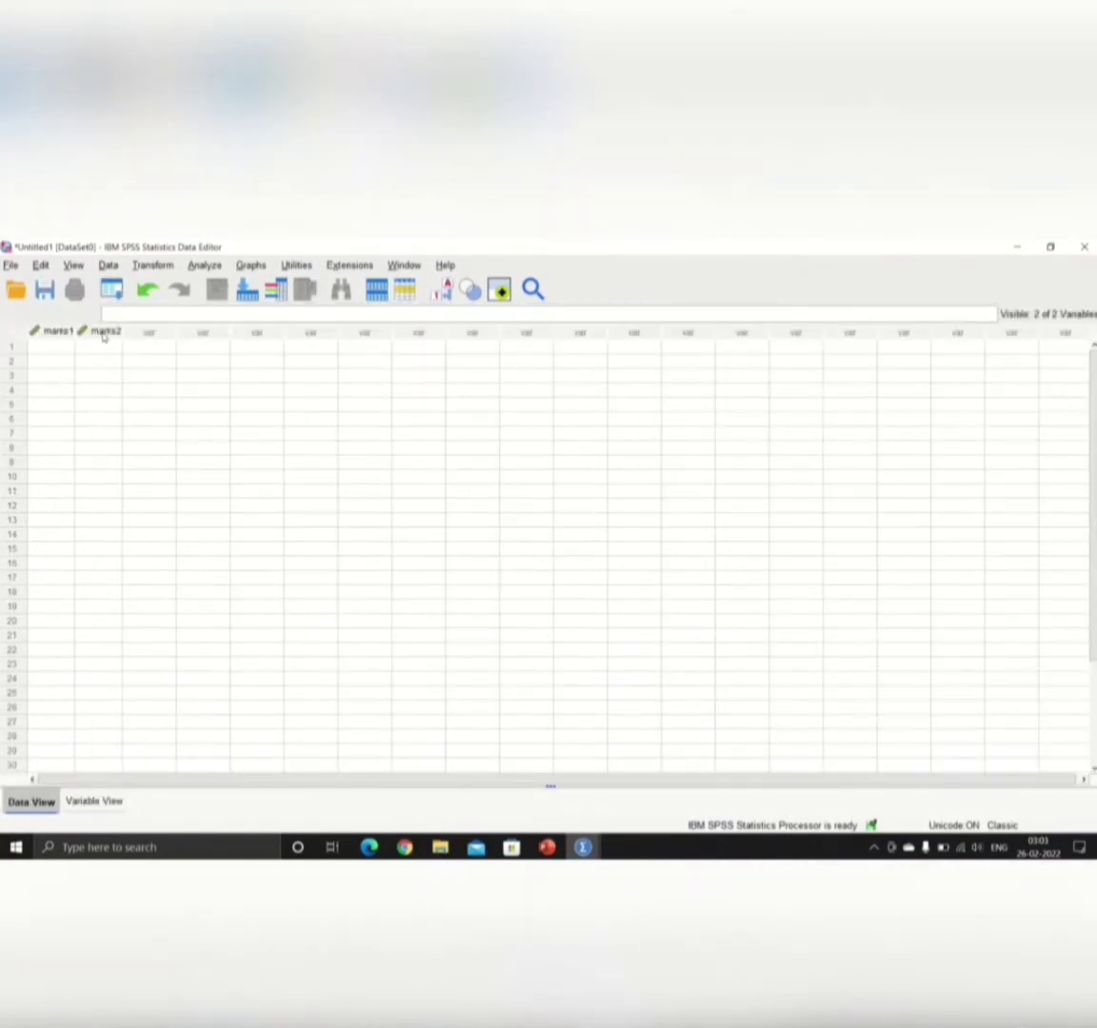
click(59, 350)
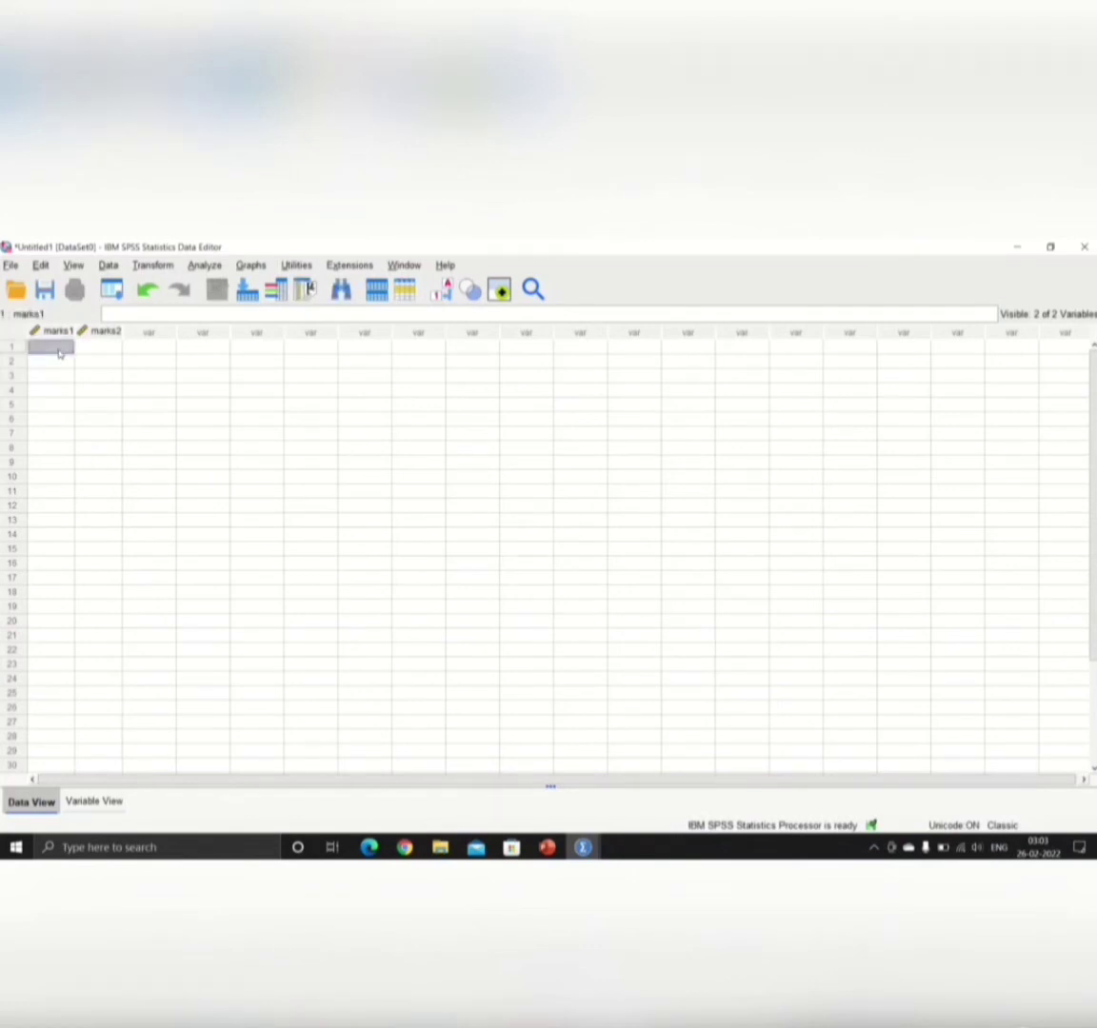
text(20)
key(Return)
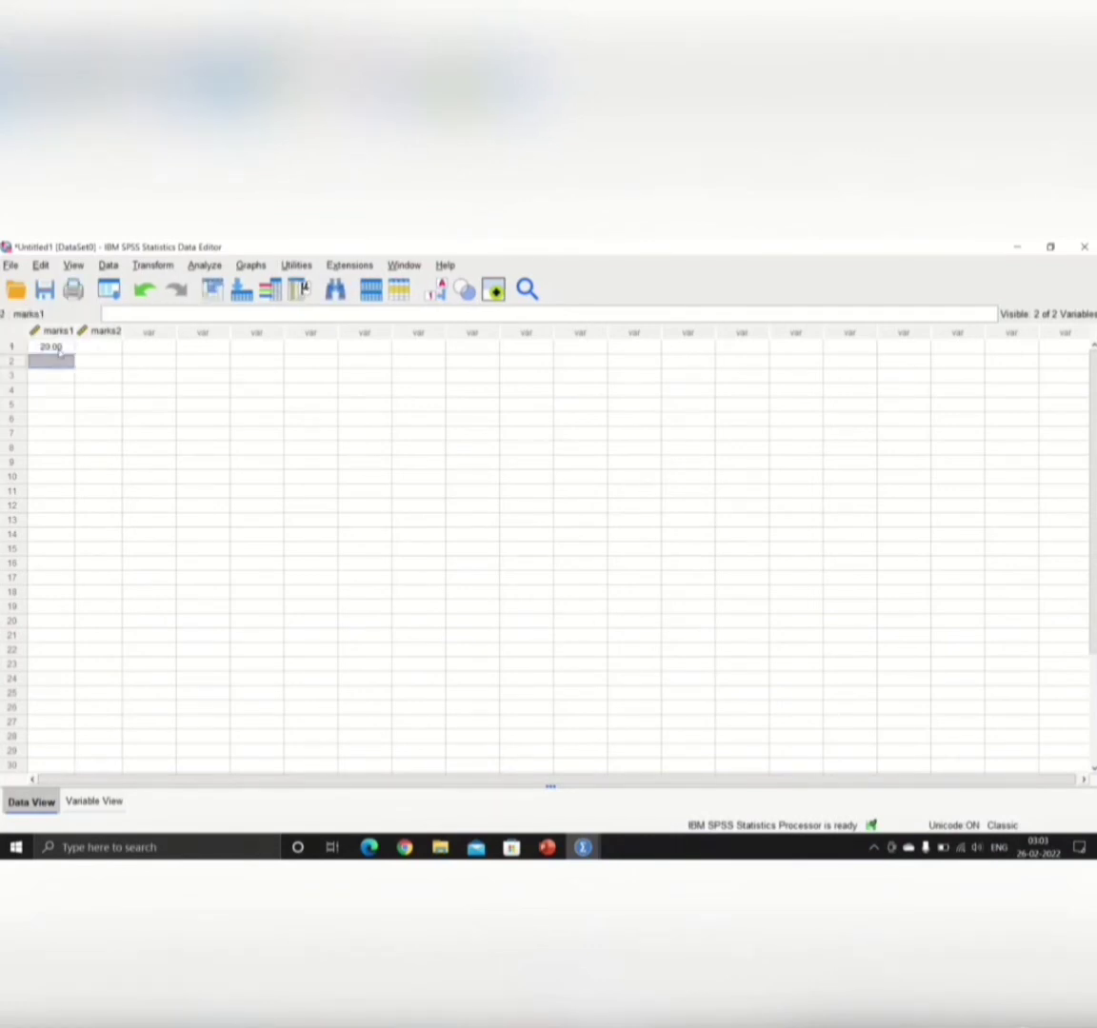
text(25)
key(Return)
text(30)
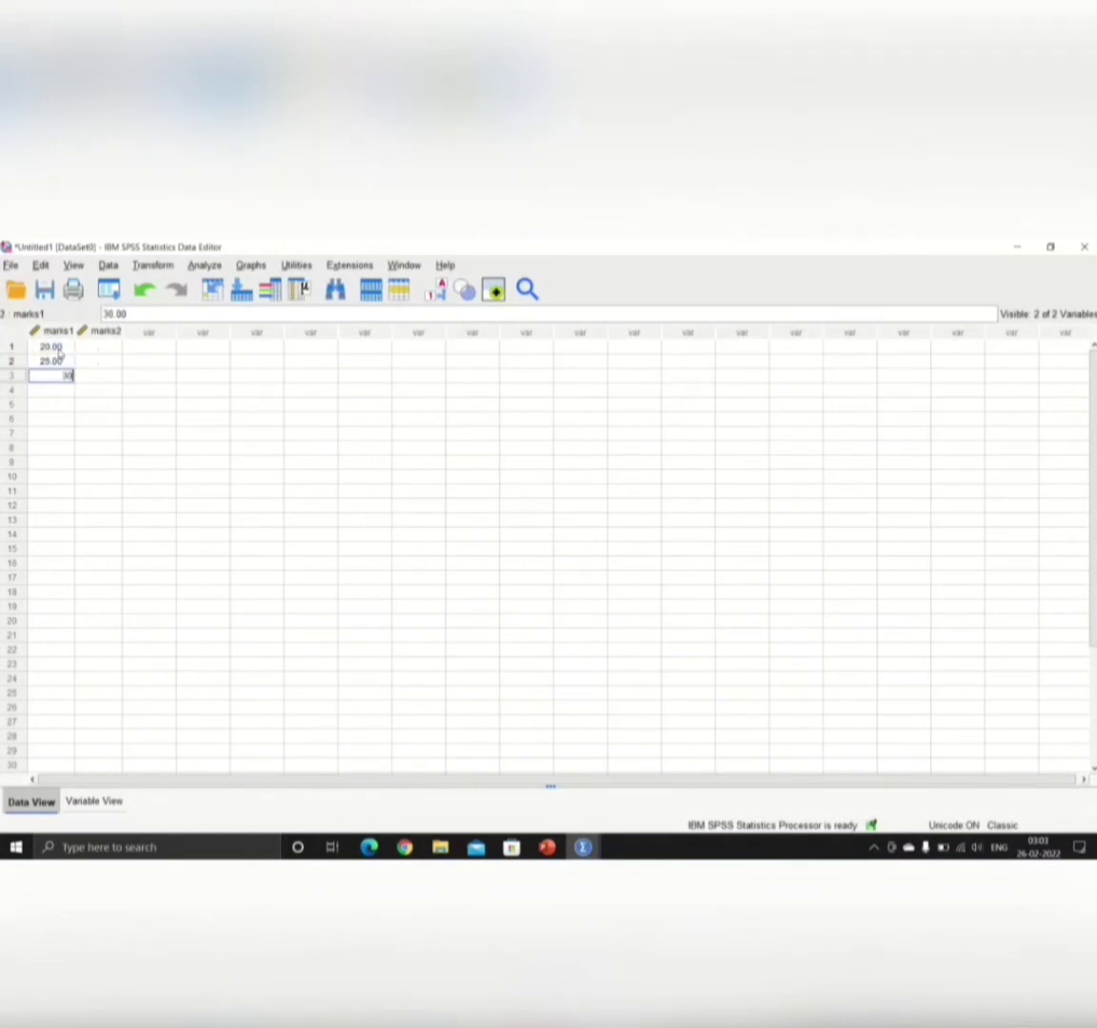
key(Return)
text(27)
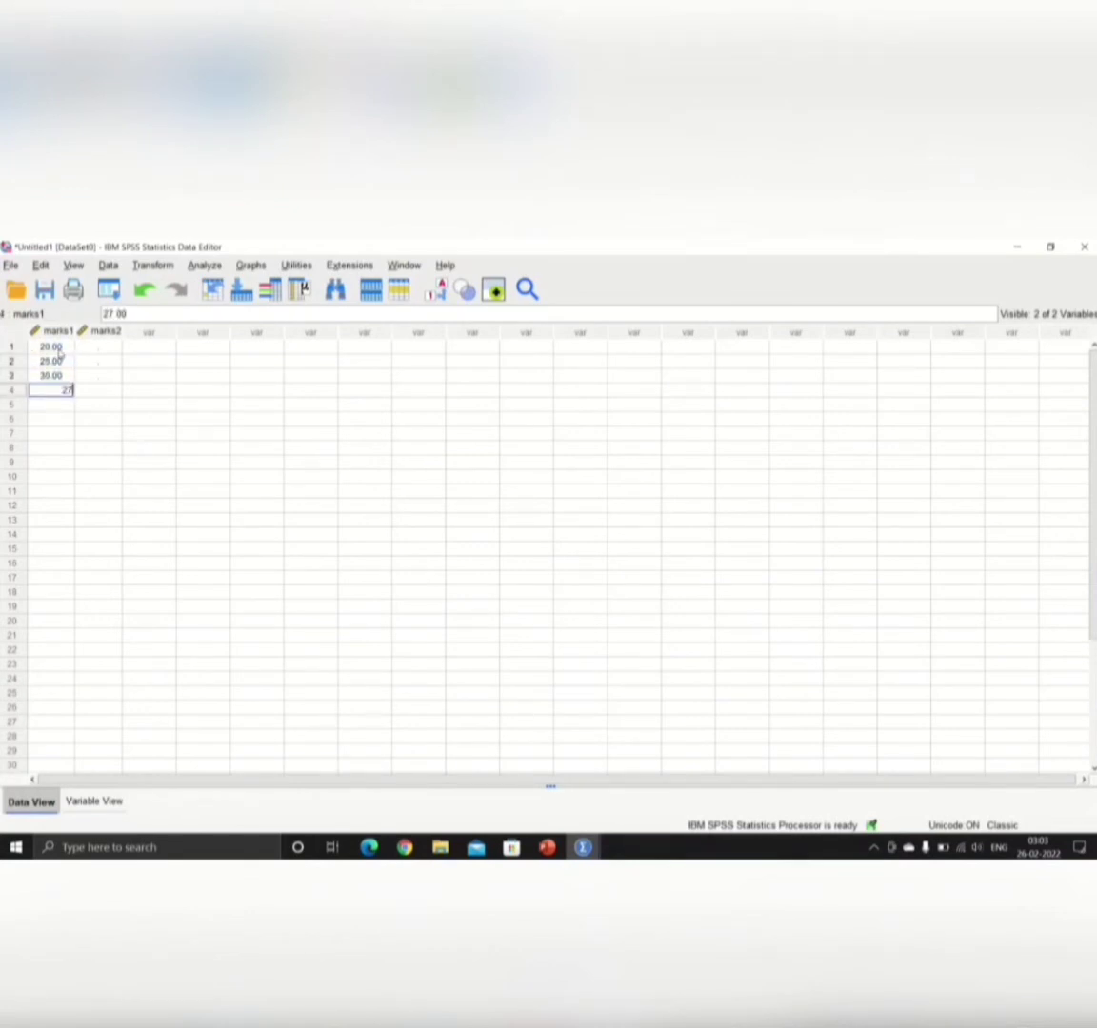
key(Return)
text(28)
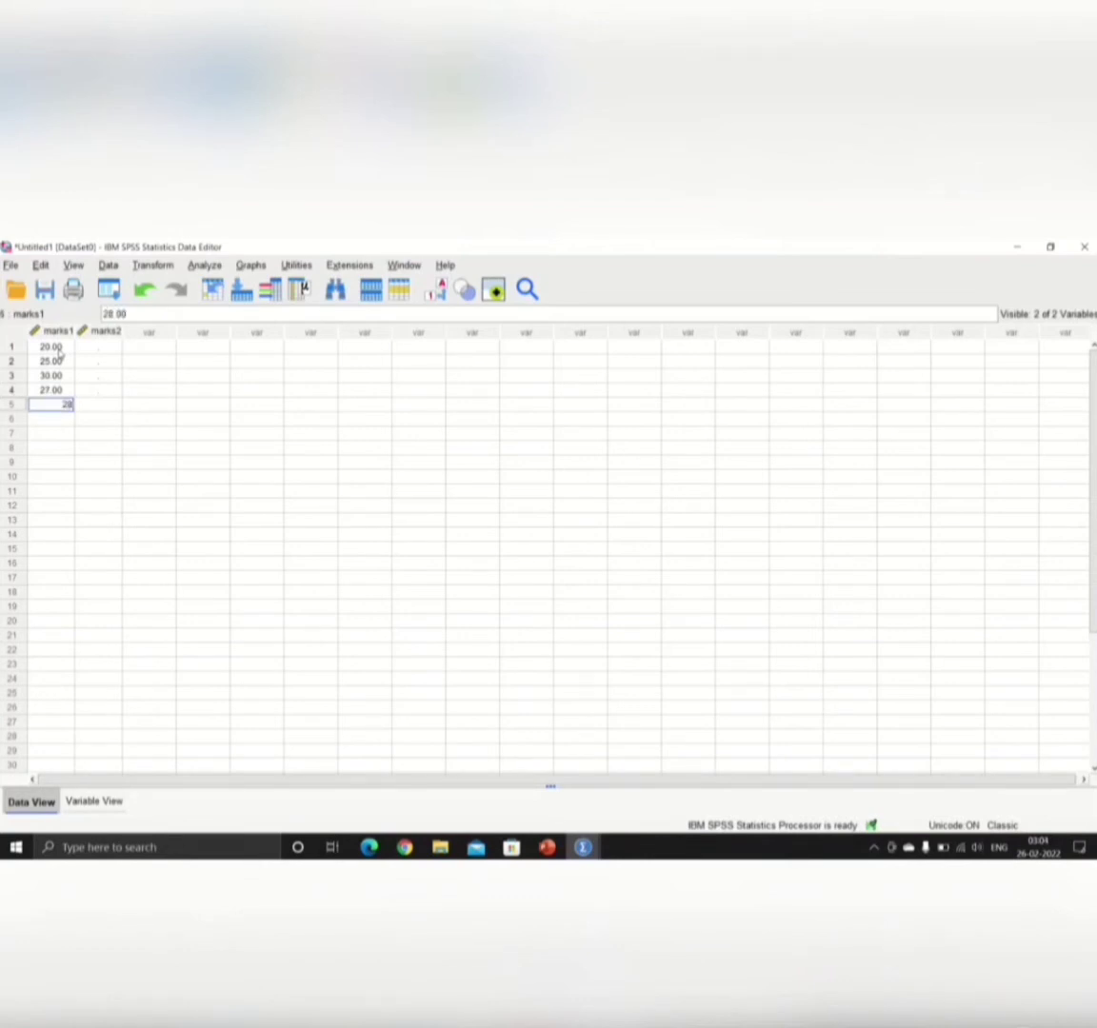
key(Return)
Step: Enter the marks2 values 26, 27, 30, 28 and 26 for cases 1 to 5
click(97, 347)
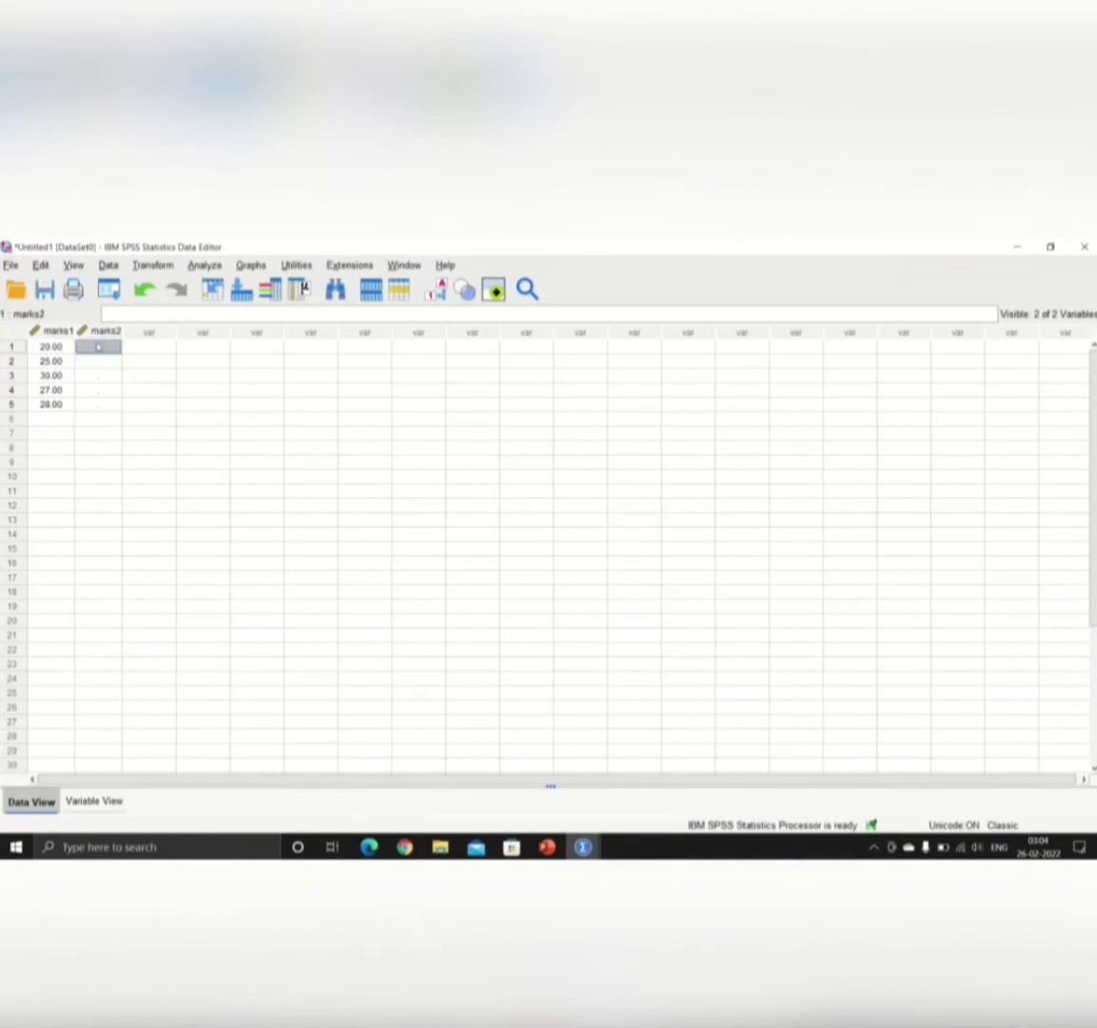
text(20)
key(Return)
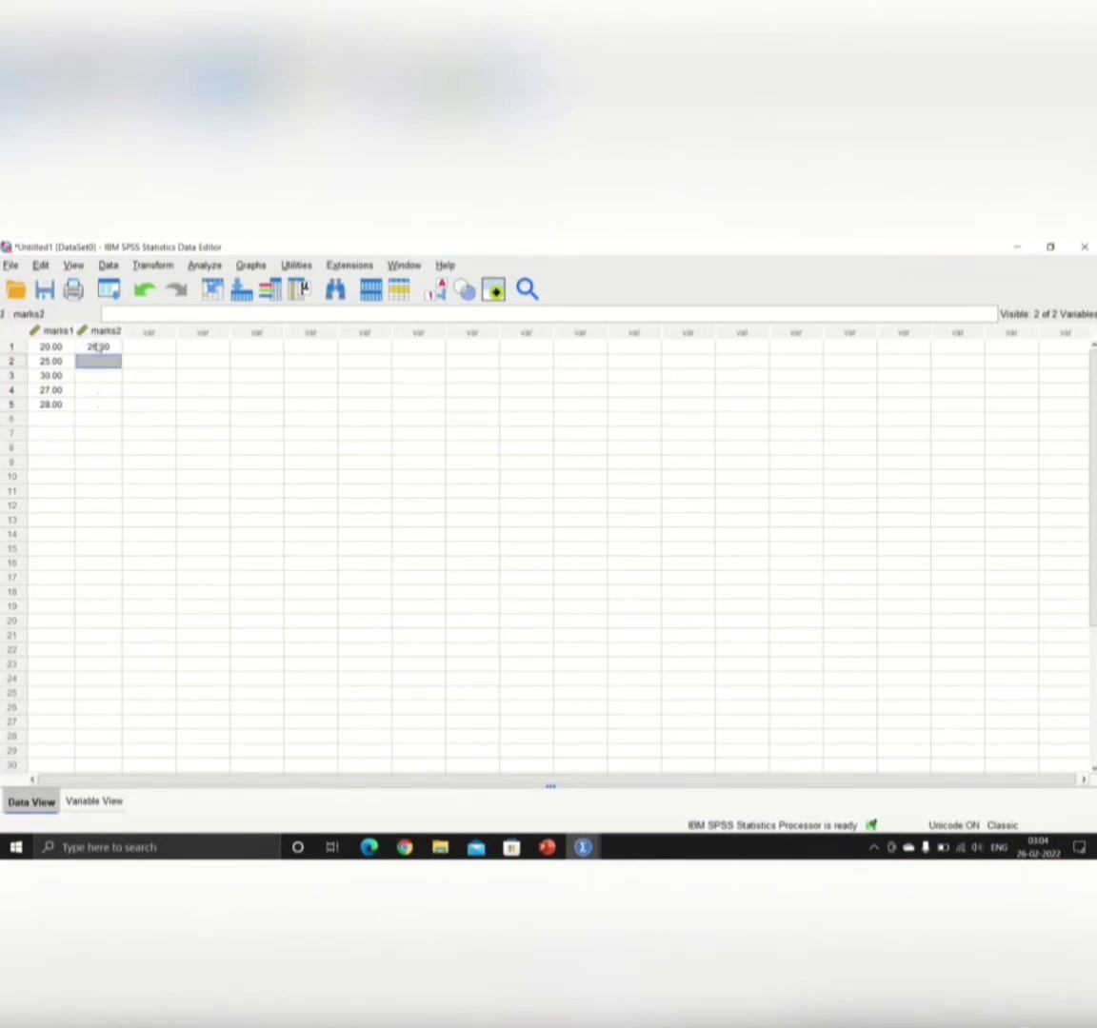
text(27)
key(Return)
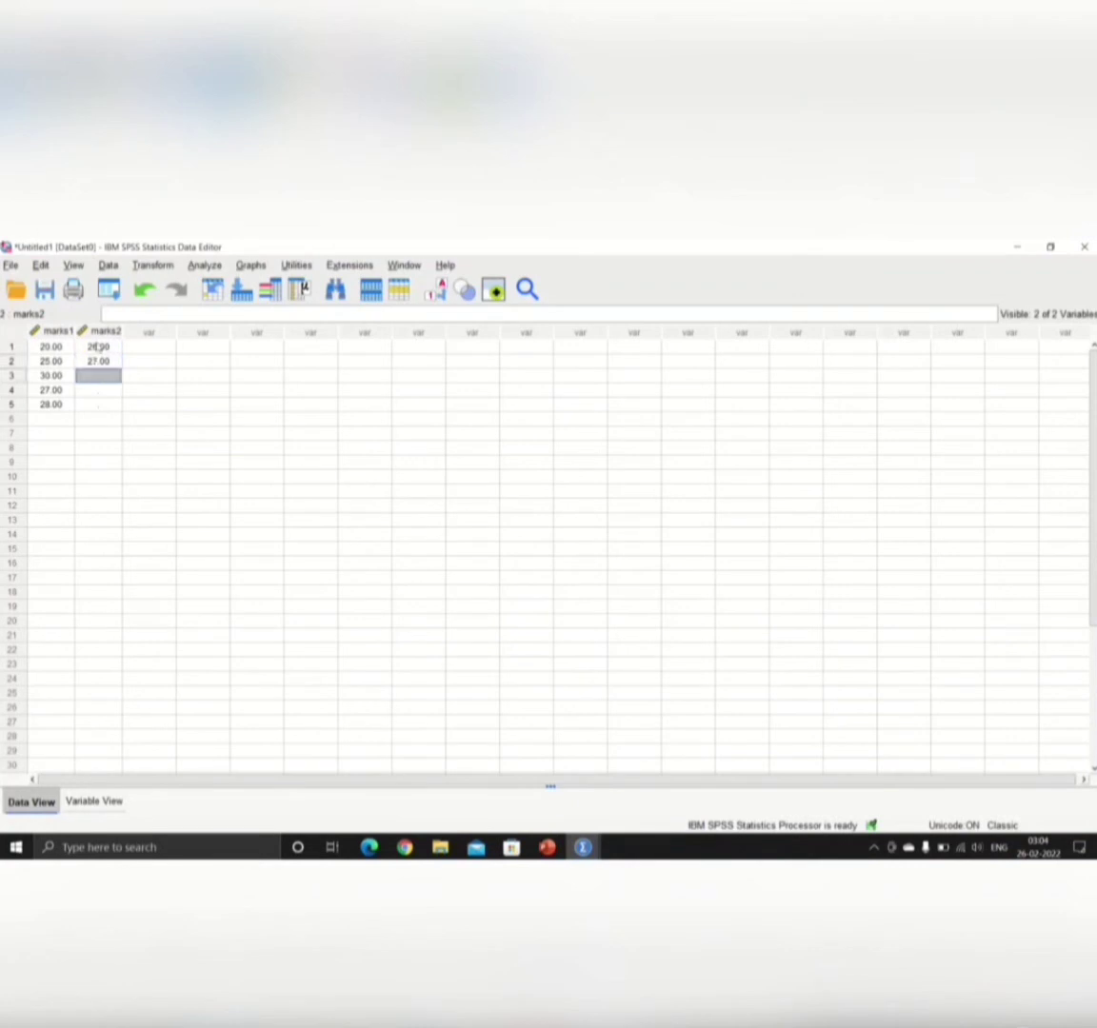
text(30)
key(Return)
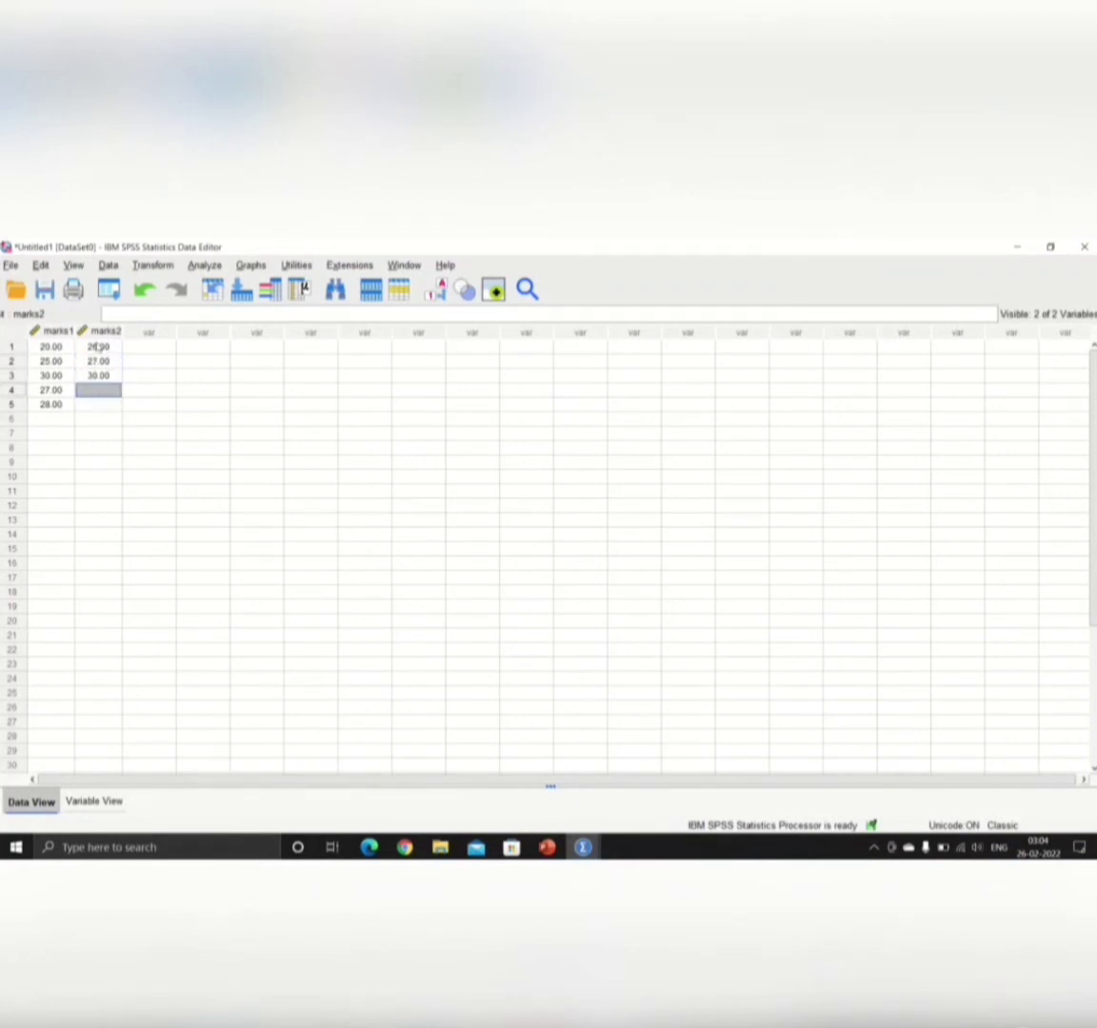
text(28)
key(Return)
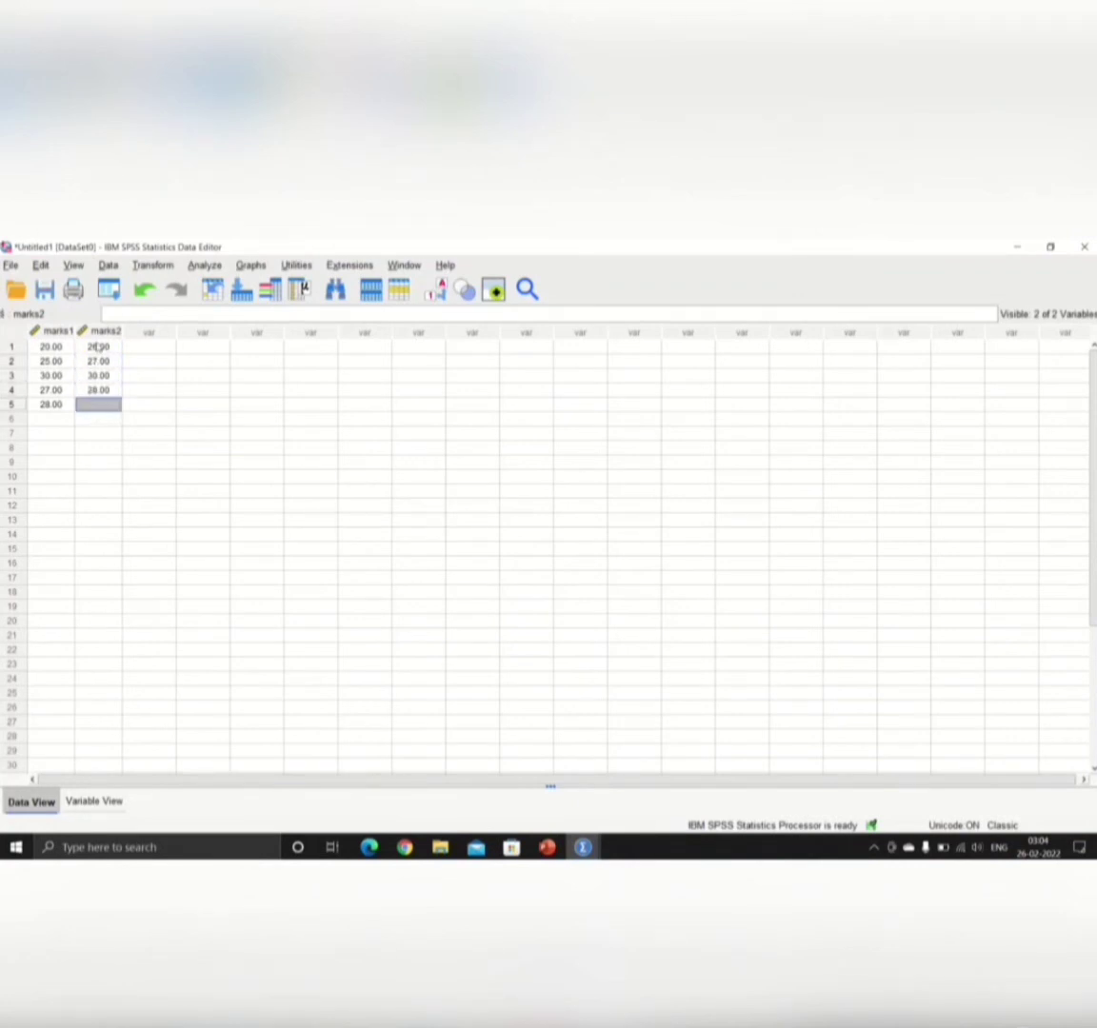
text(26)
key(Return)
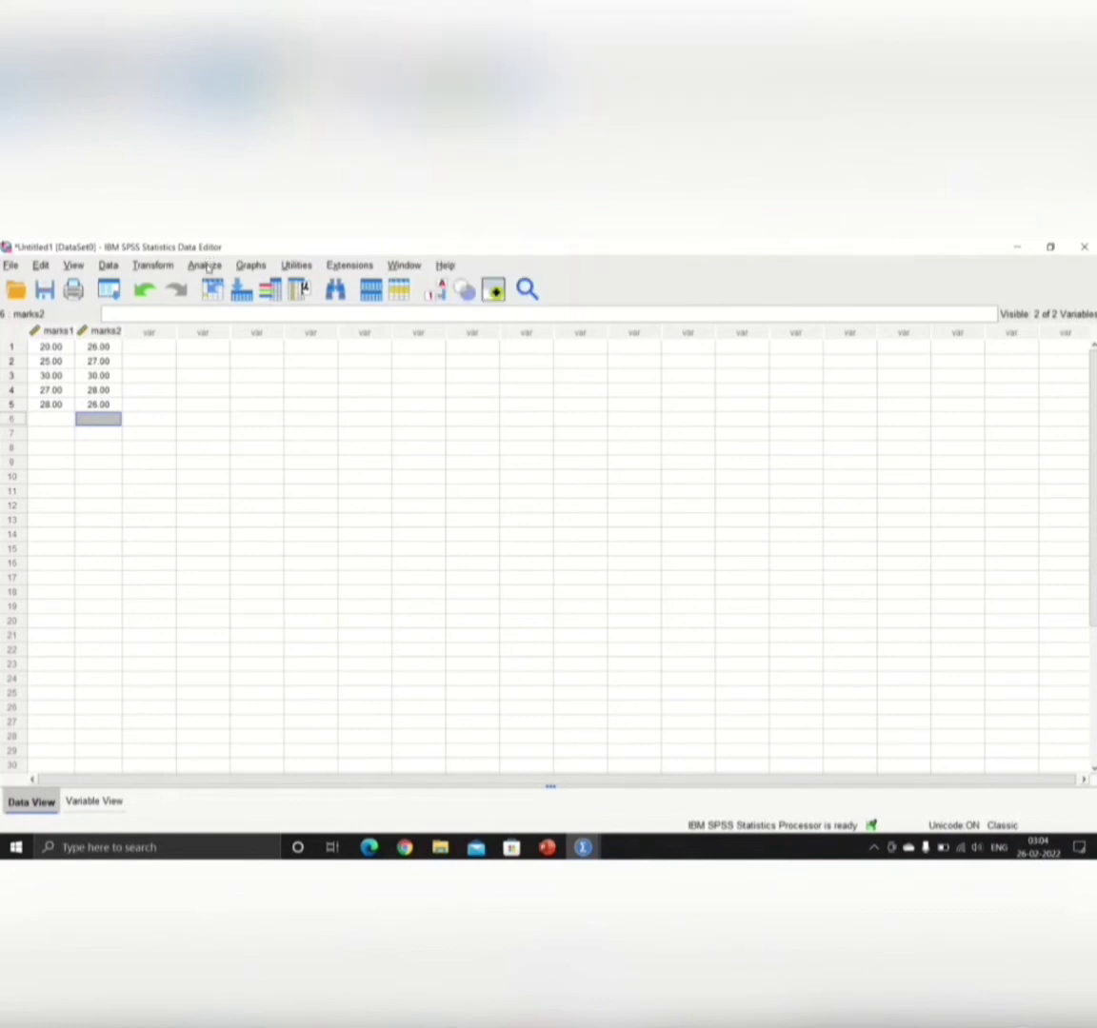
Step: Start a bivariate correlation analysis with english [marks1] and mathematics [marks2] as its variables
click(208, 266)
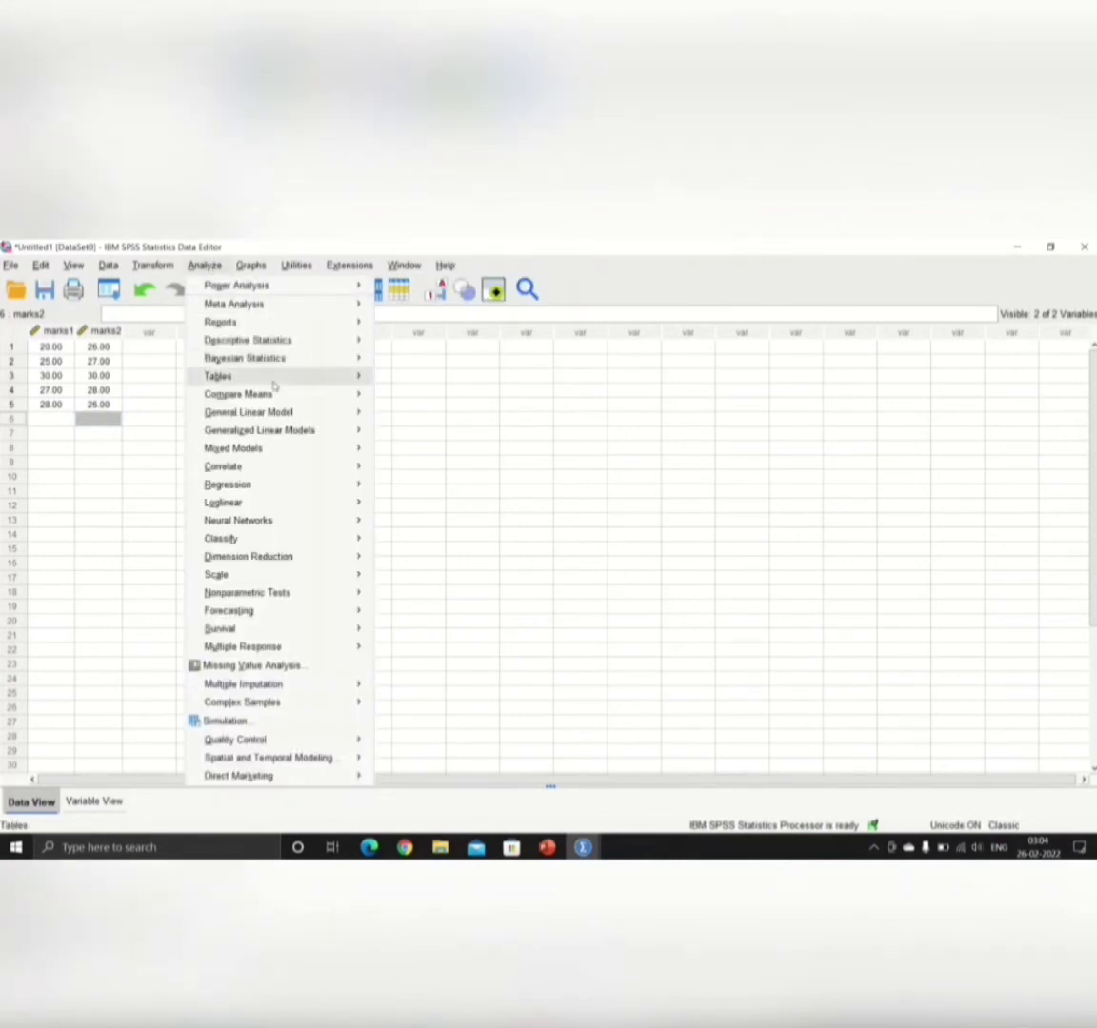
mouse_move(266, 467)
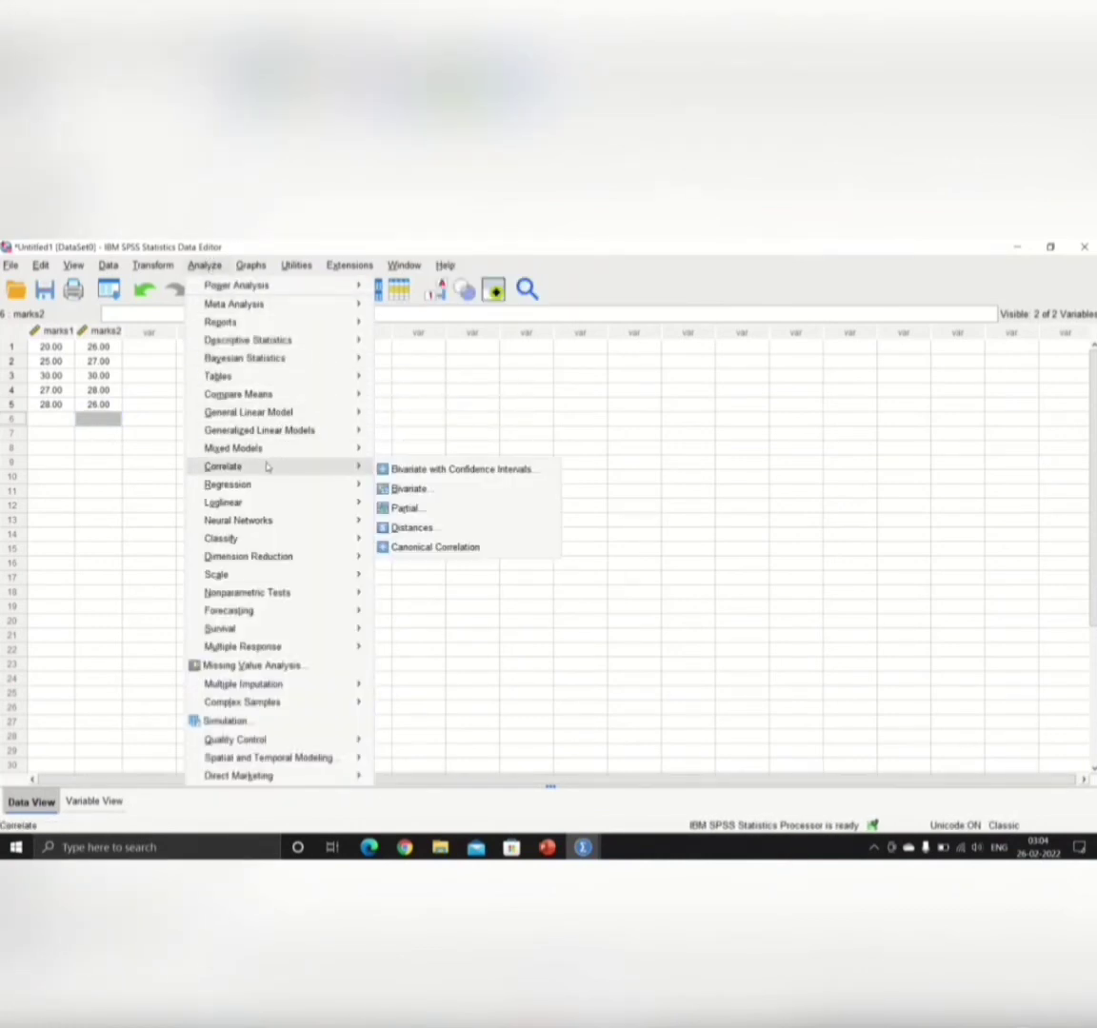
click(410, 489)
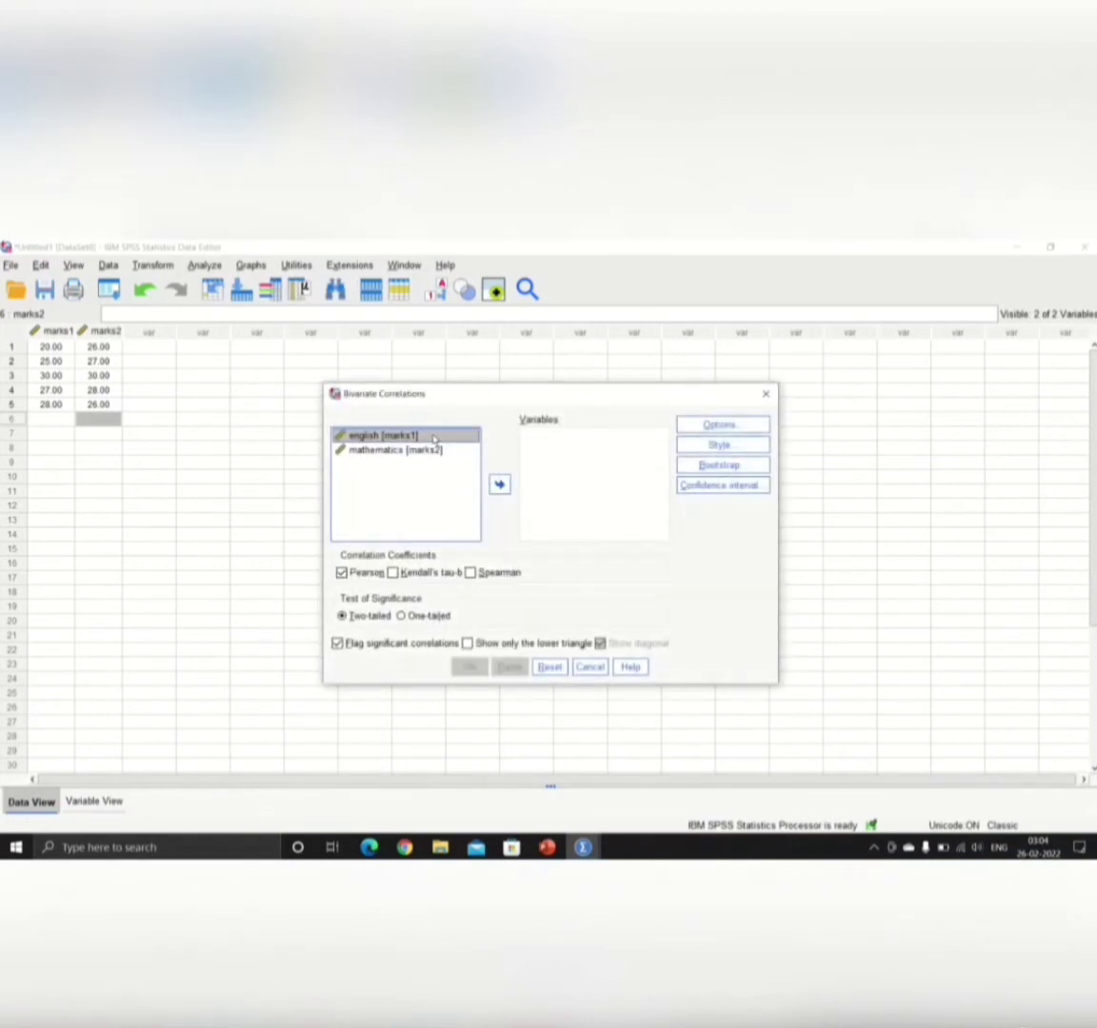
click(499, 485)
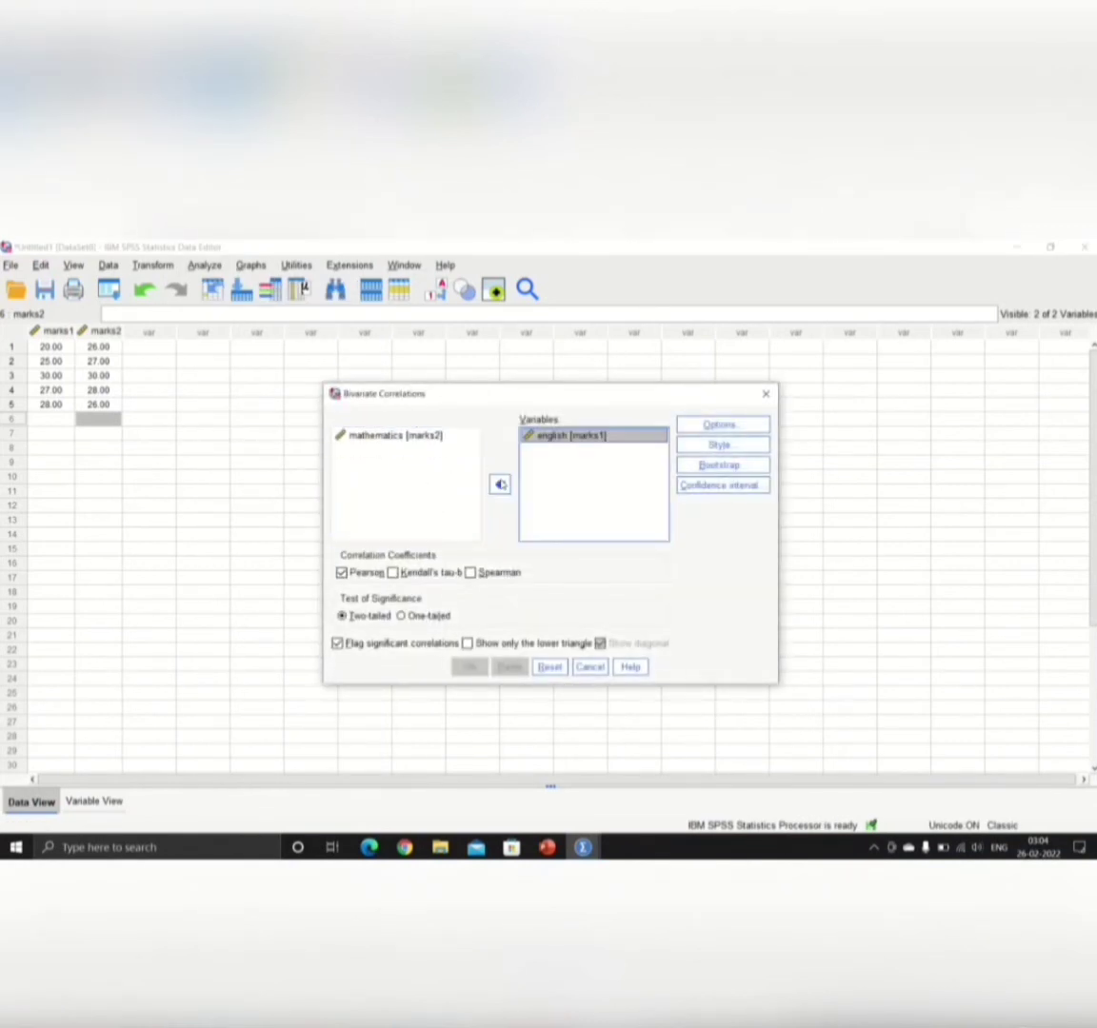
click(437, 435)
click(437, 435)
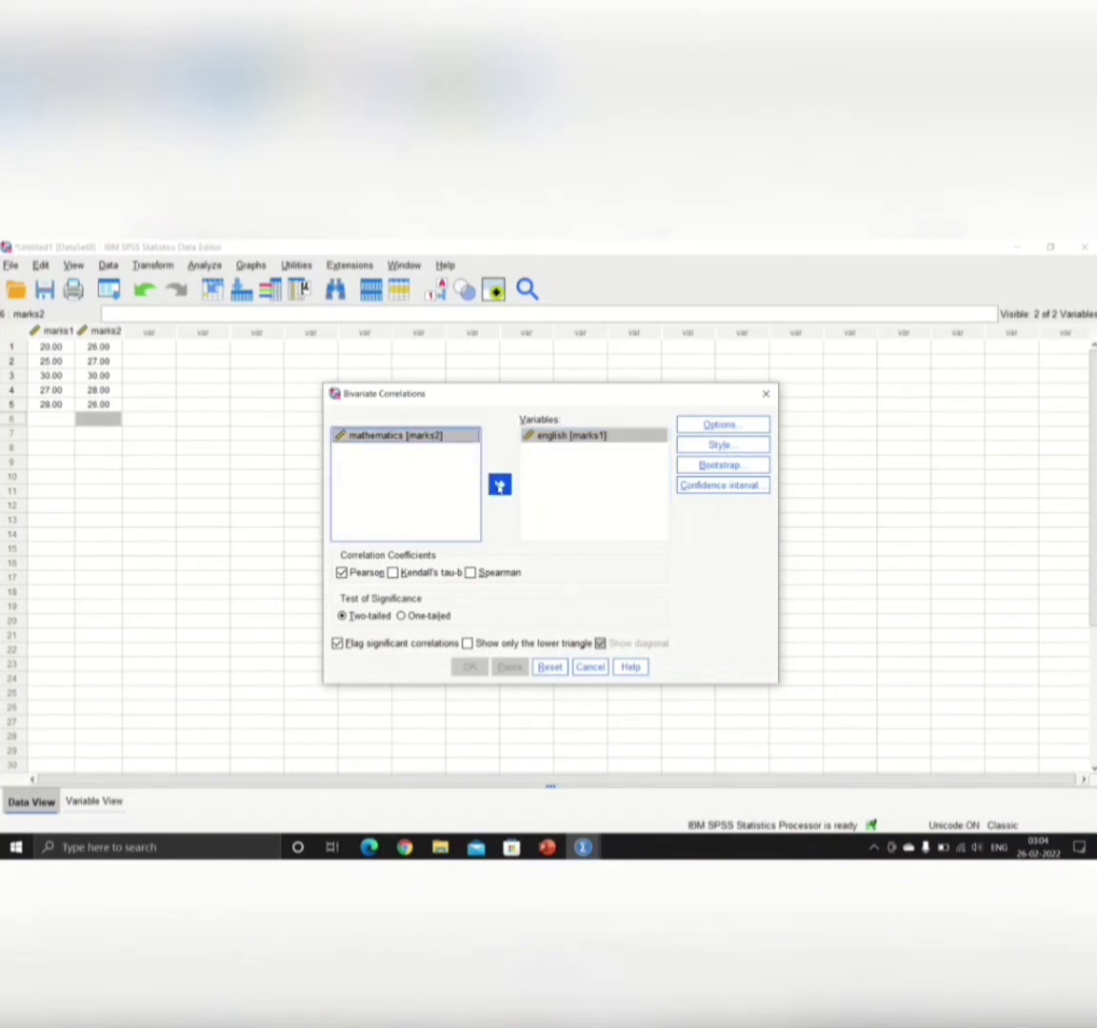
click(499, 485)
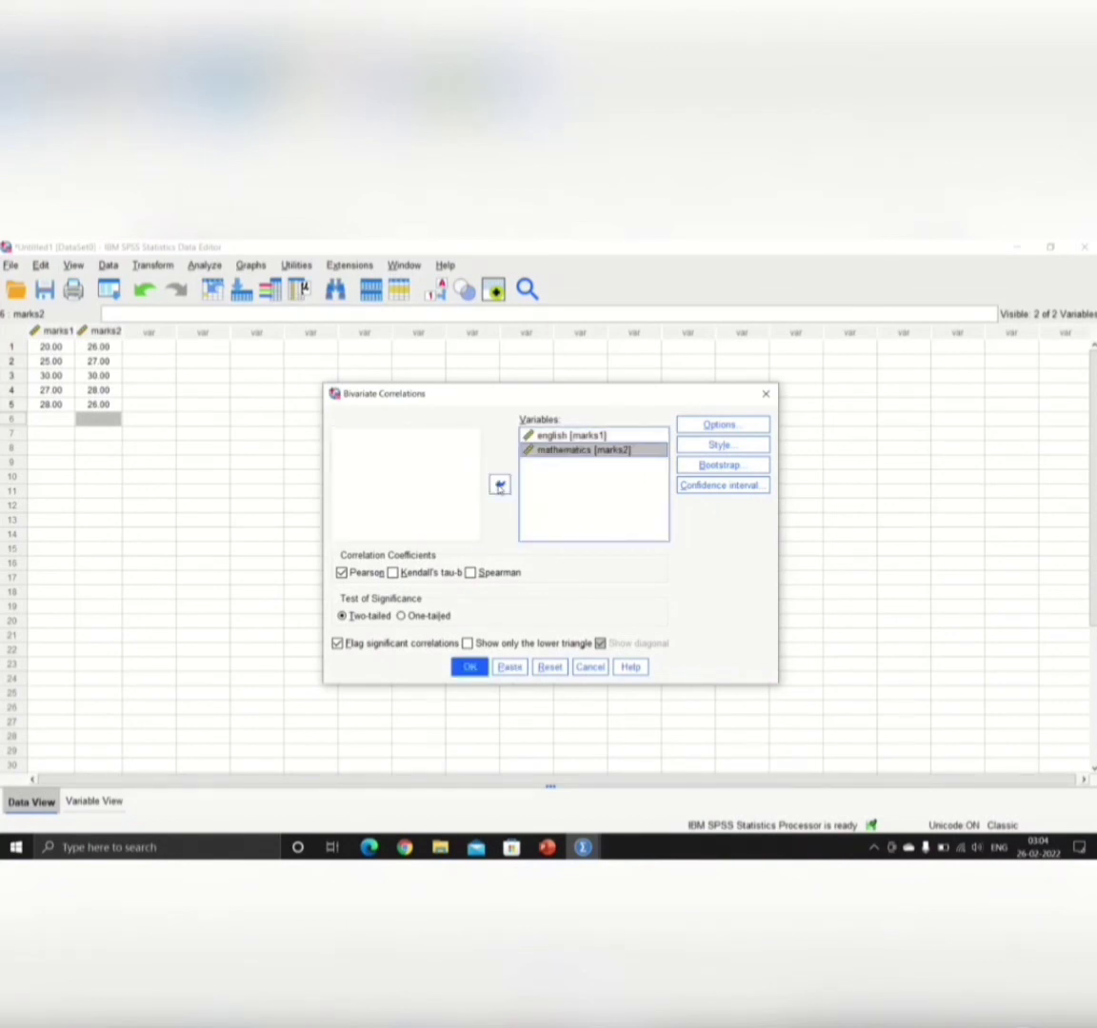
Step: Select the Pearson, Kendall's tau-b and Spearman correlation coefficients for the analysis
click(354, 573)
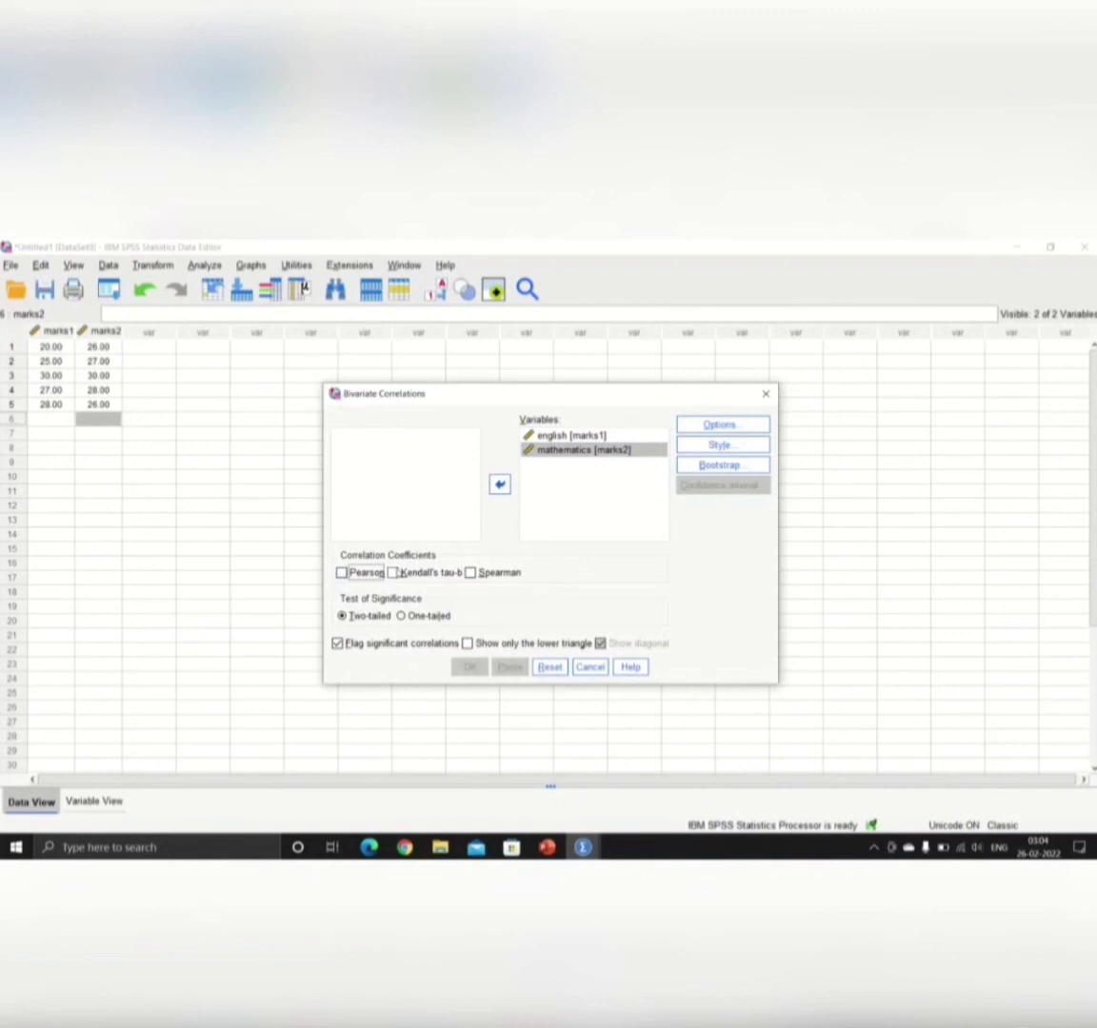
click(410, 573)
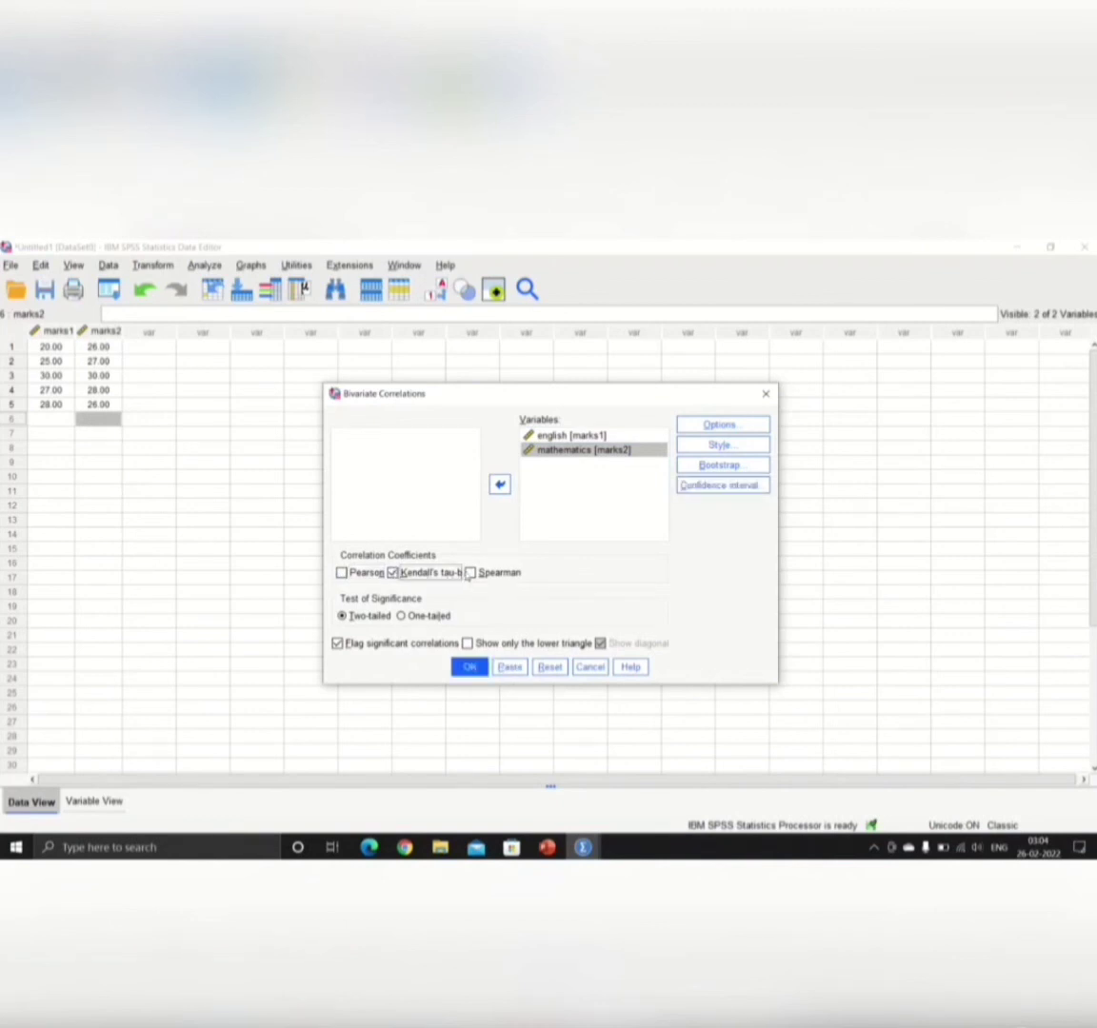
click(471, 573)
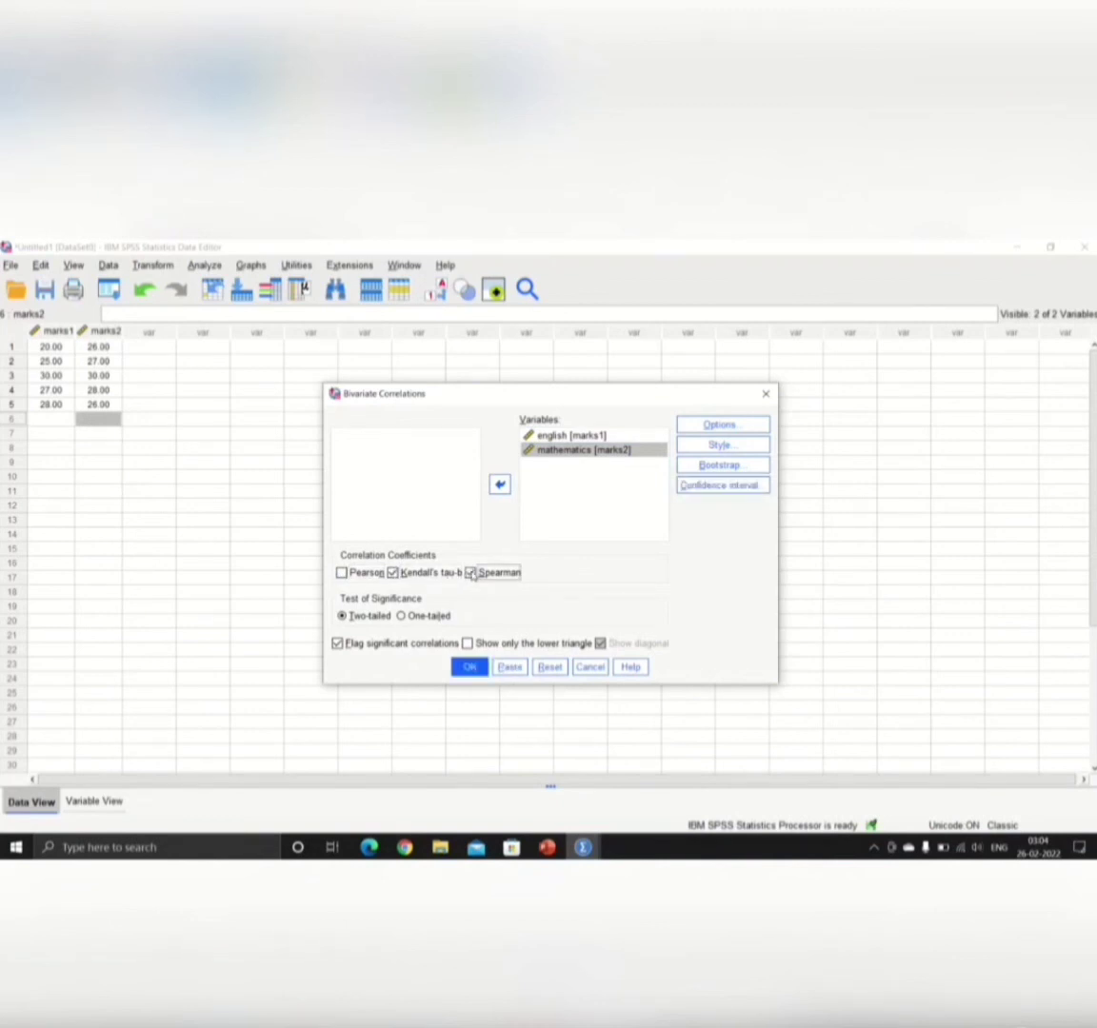
click(342, 574)
Step: Include means and standard deviations in the correlation statistics and run the analysis
click(709, 426)
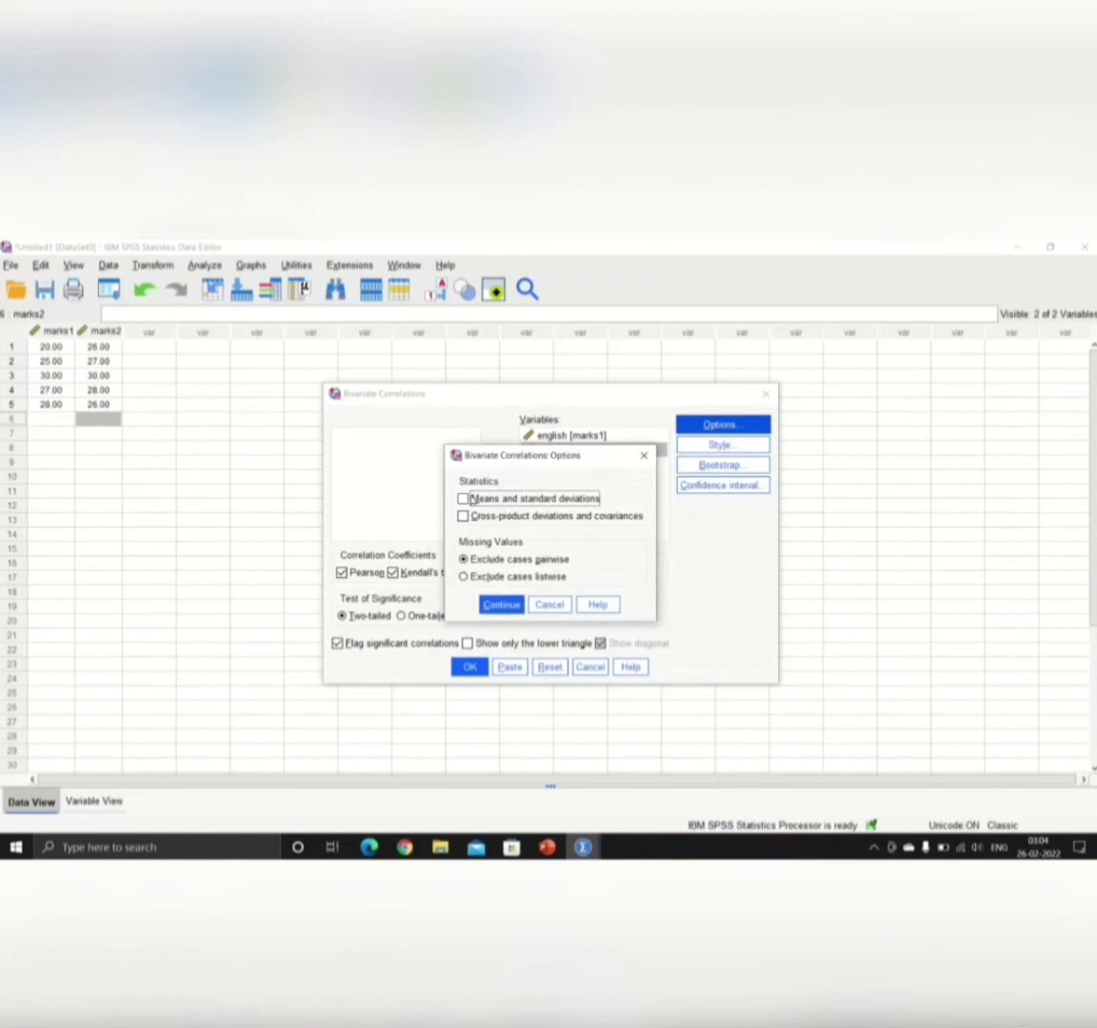
click(463, 499)
click(500, 604)
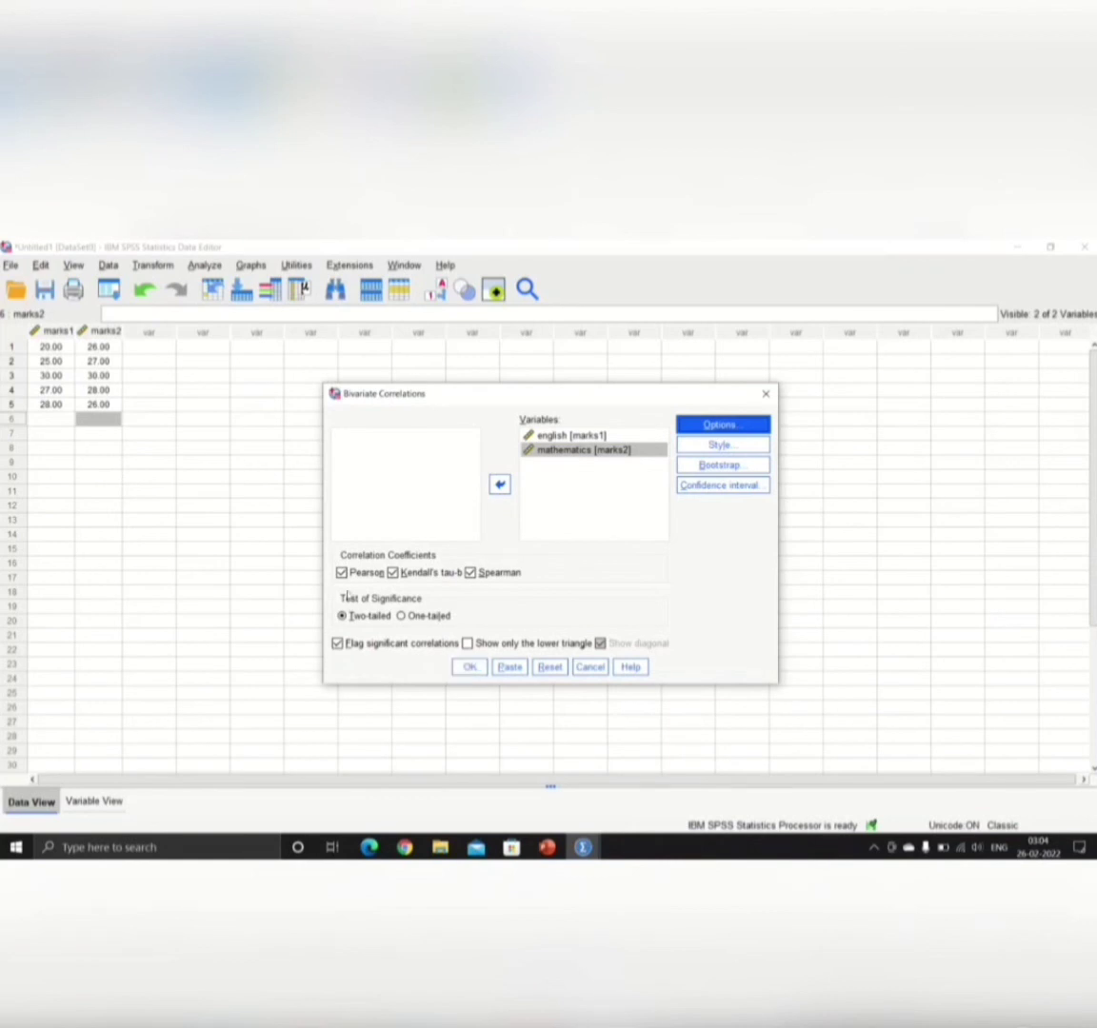
click(470, 668)
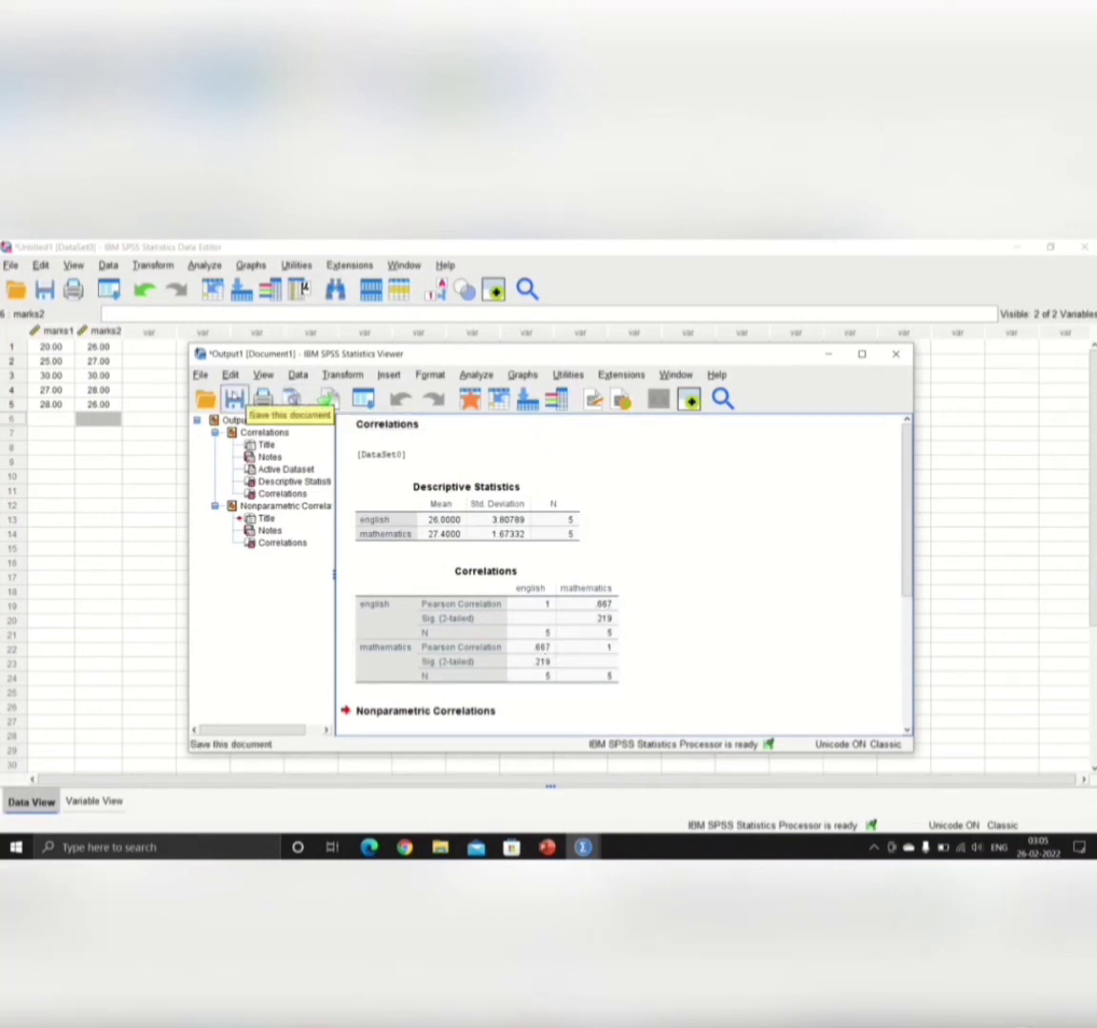
Step: Start saving the correlation output document
click(234, 398)
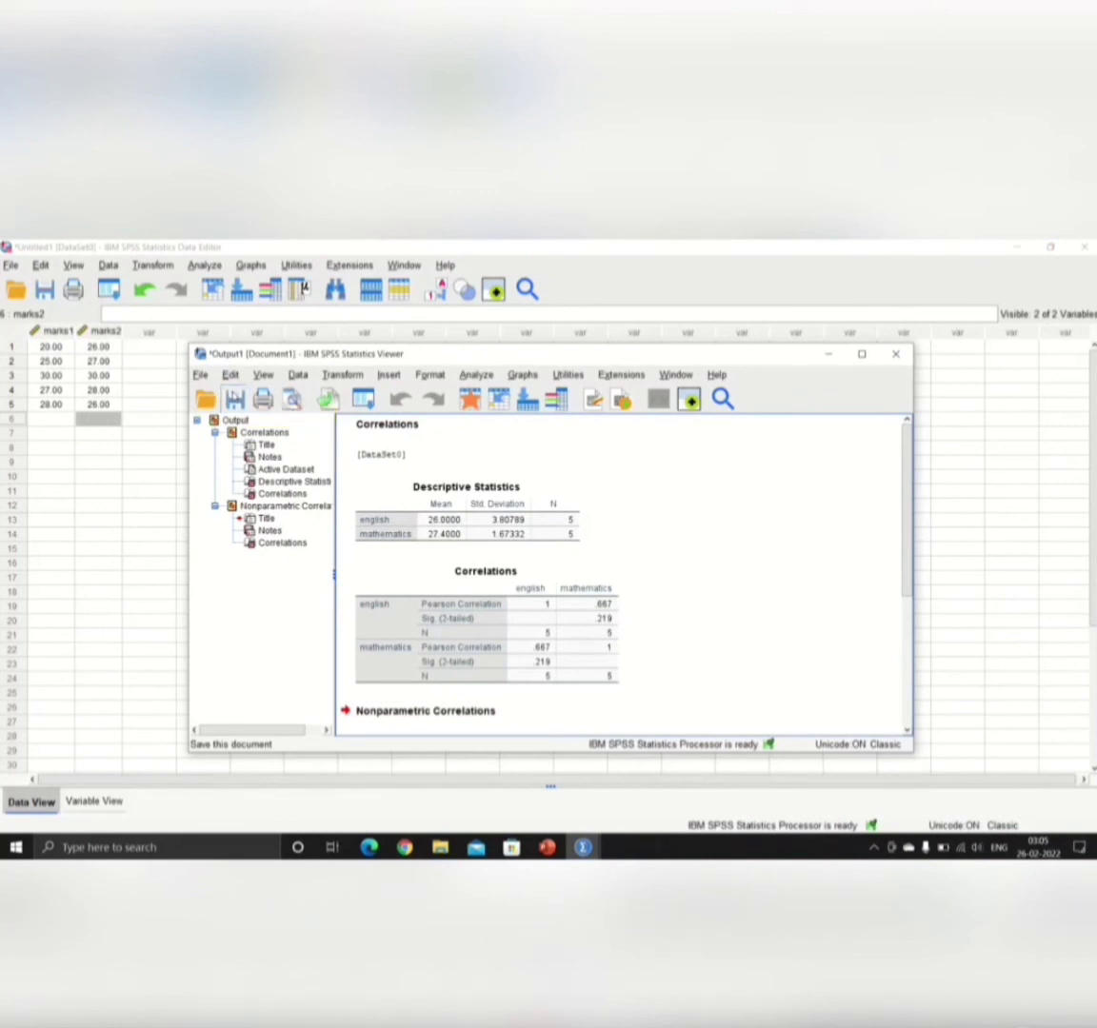